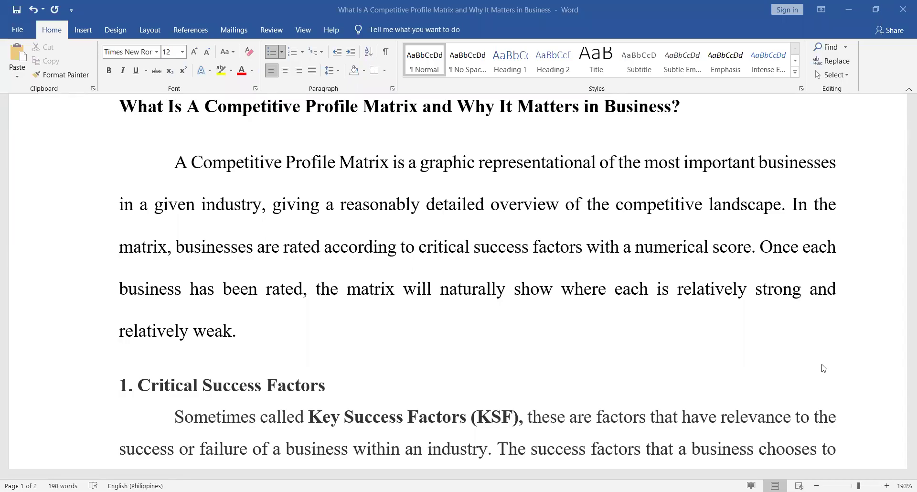
Read the document's title and introductory paragraph defining the Competitive Profile Matrix
scroll(491, 143, "up", 3)
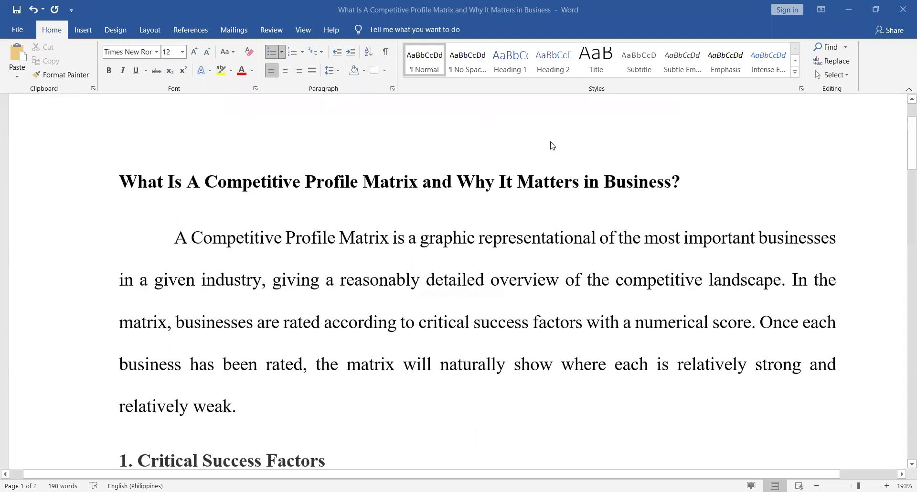
scroll(550, 145, "down", 1)
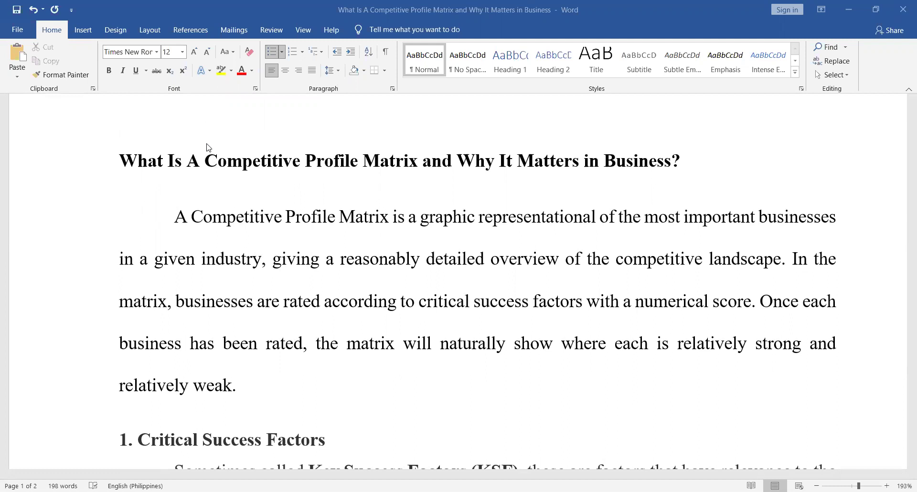
scroll(261, 130, "down", 2)
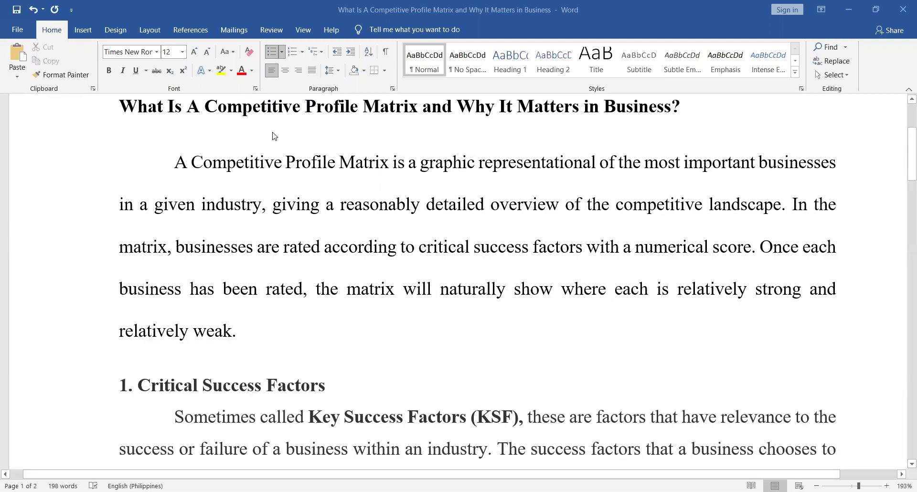
scroll(275, 136, "up", 2)
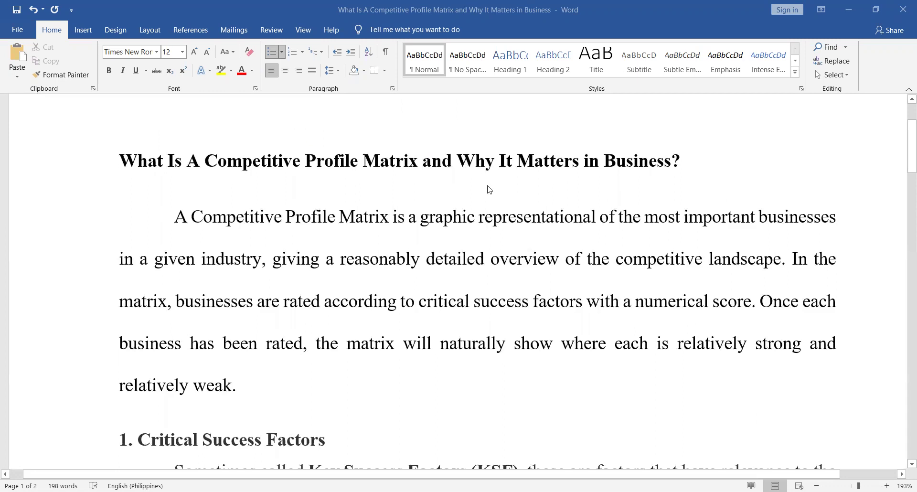
scroll(489, 190, "down", 1)
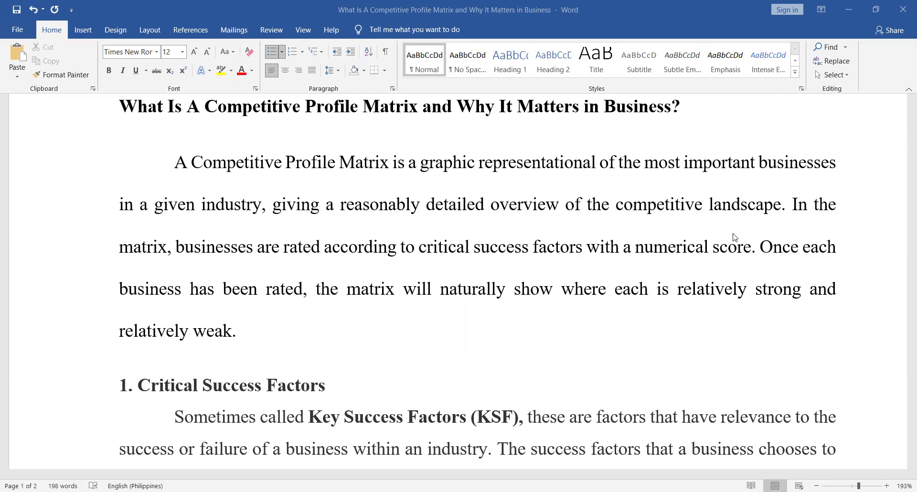
scroll(688, 334, "down", 5)
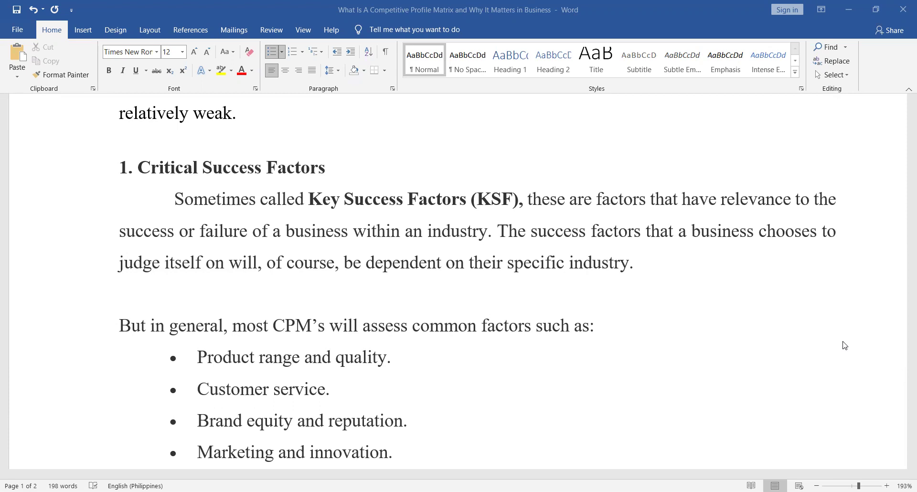
scroll(630, 303, "up", 5)
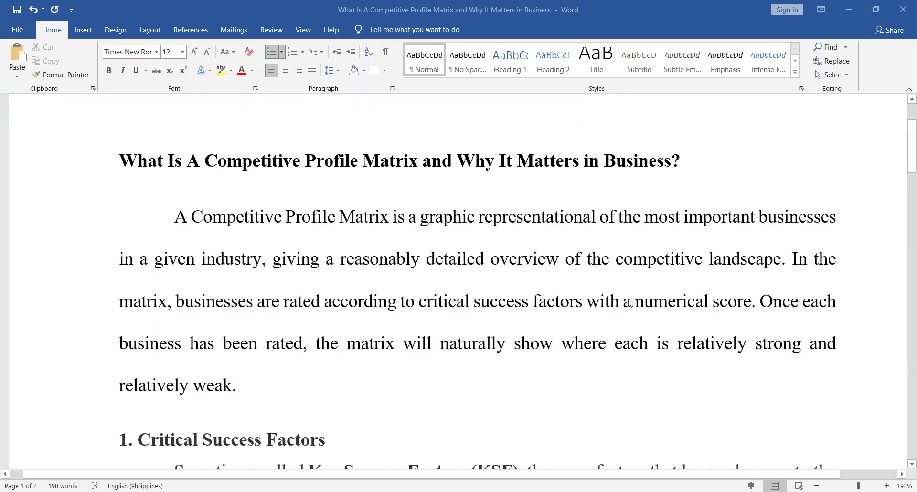
Read the Critical Success Factors and Score sections and examine the college comparison CPM Matrix example
scroll(417, 311, "down", 5)
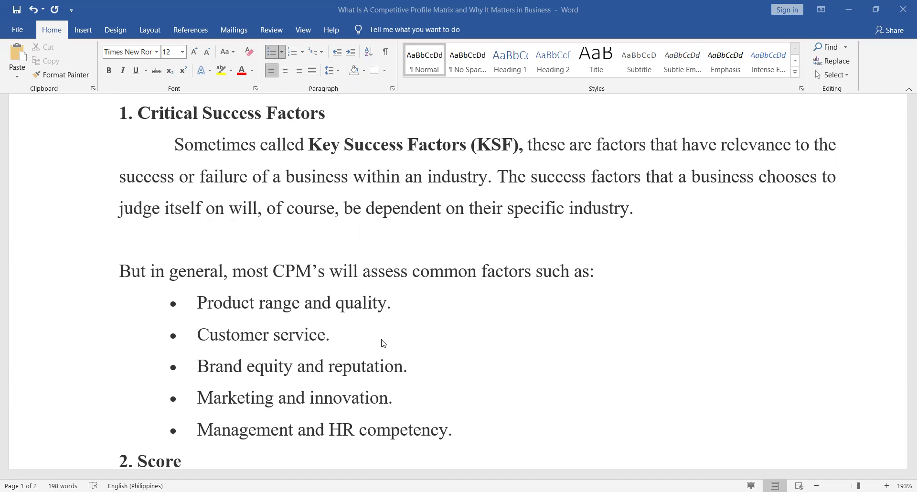
scroll(413, 322, "down", 1)
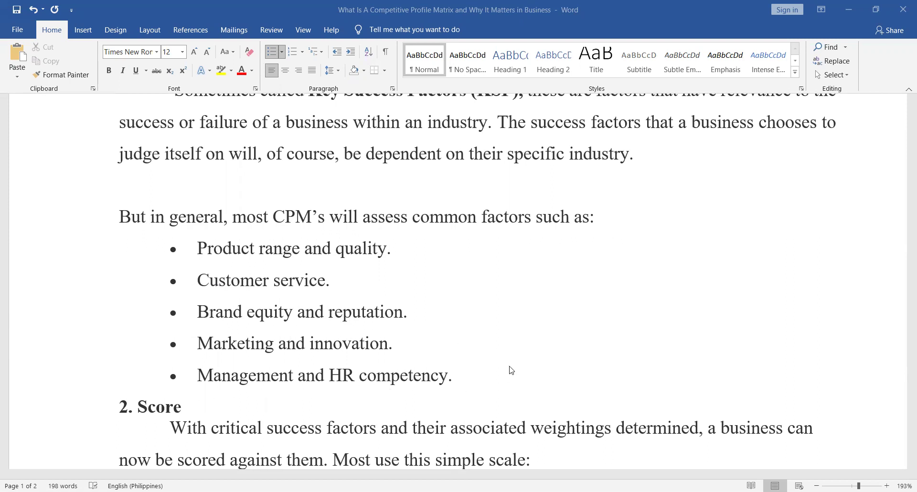
scroll(523, 358, "down", 3)
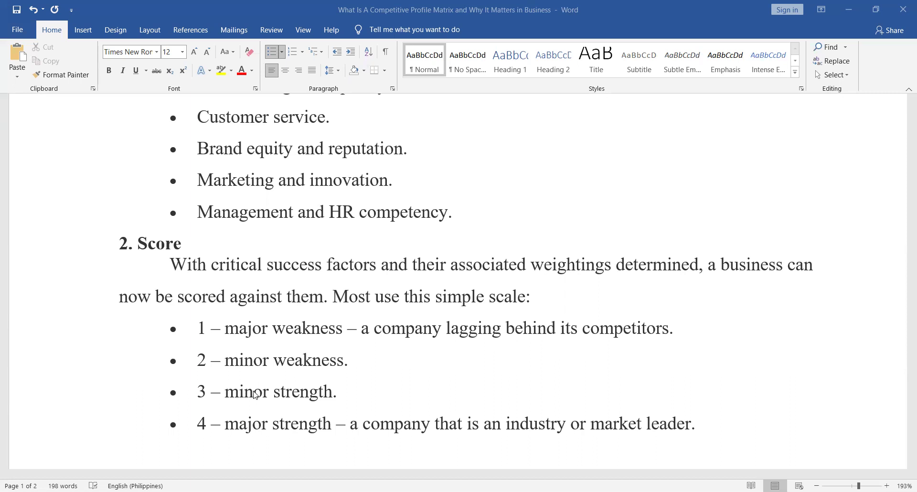
scroll(255, 394, "down", 2)
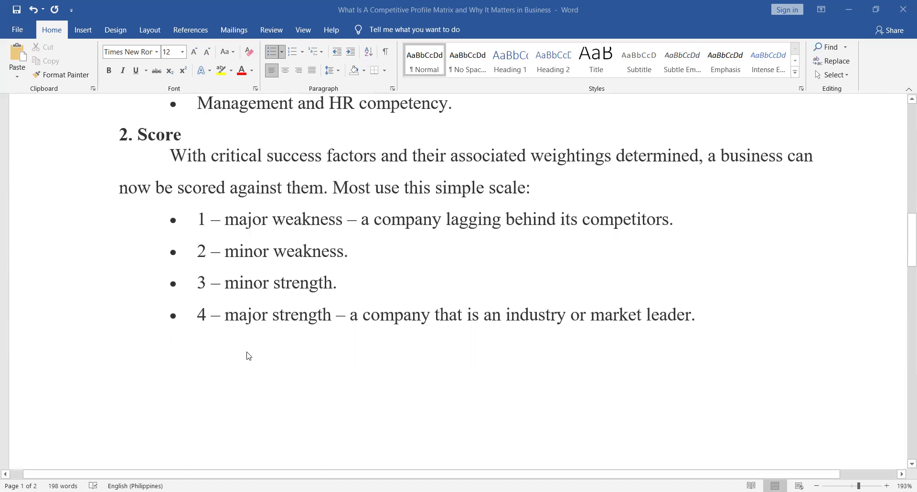
scroll(248, 356, "down", 10)
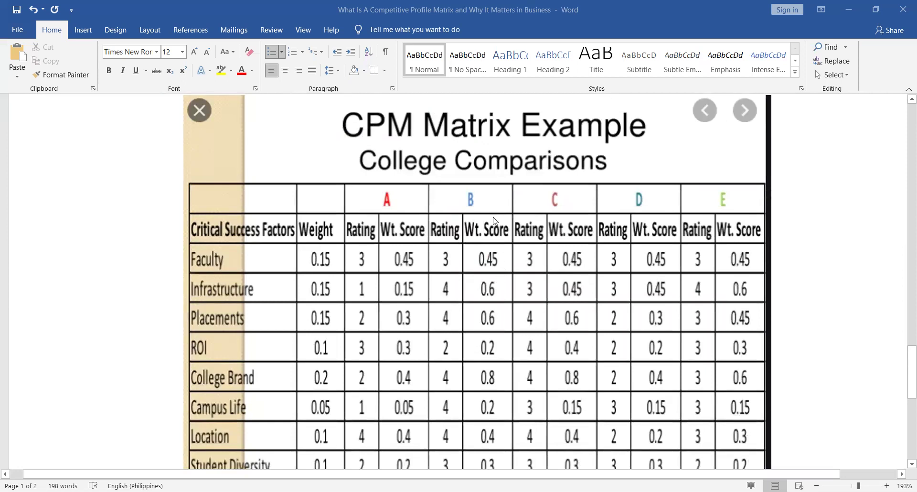
scroll(493, 222, "down", 2)
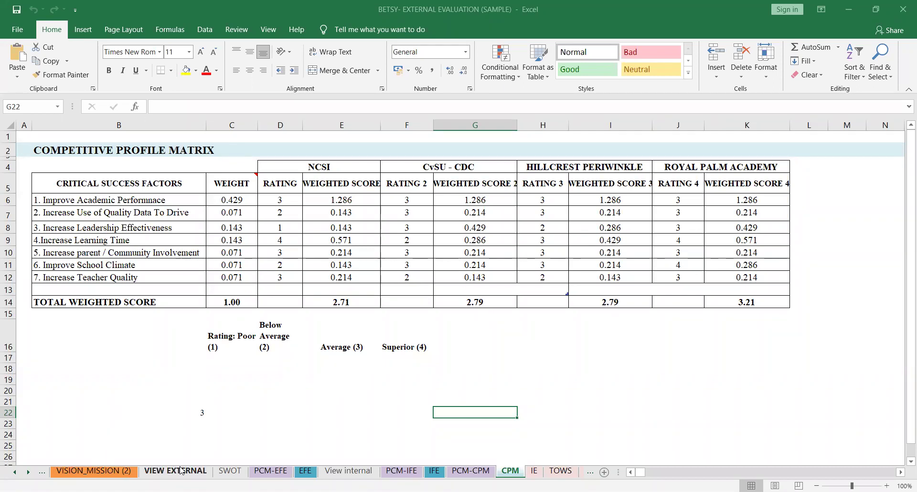
In the Excel evaluation workbook, look through the PCM-EFE, View internal and PCM-IFE sheets, reviewing the internal indicators and findings
left_click(267, 471)
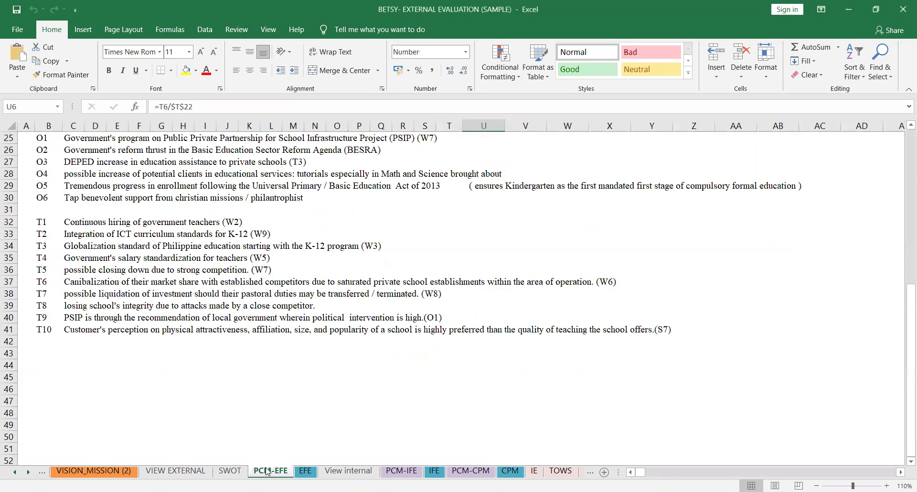
left_click(306, 471)
left_click(318, 472)
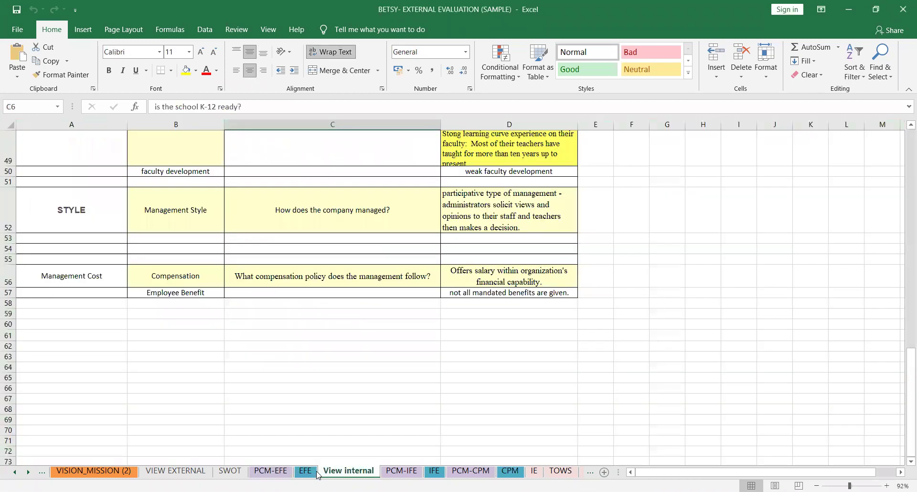
scroll(461, 346, "up", 8)
scroll(464, 347, "up", 3)
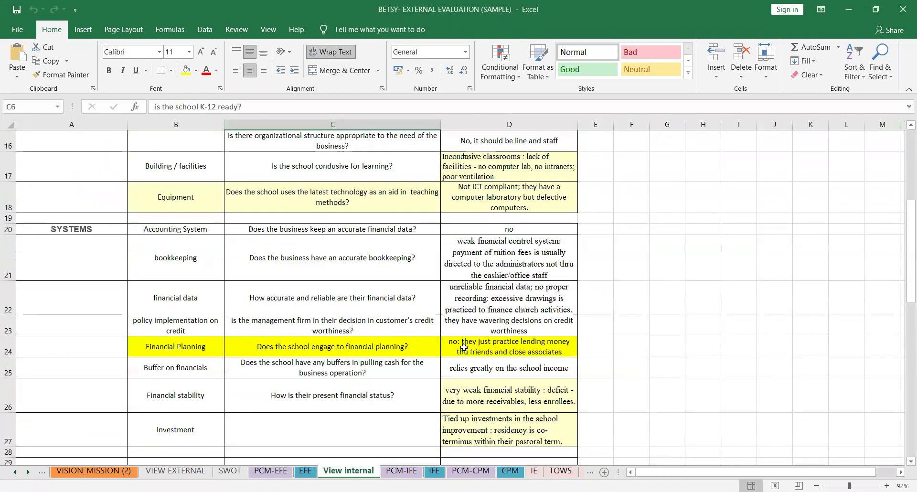
scroll(471, 302, "up", 5)
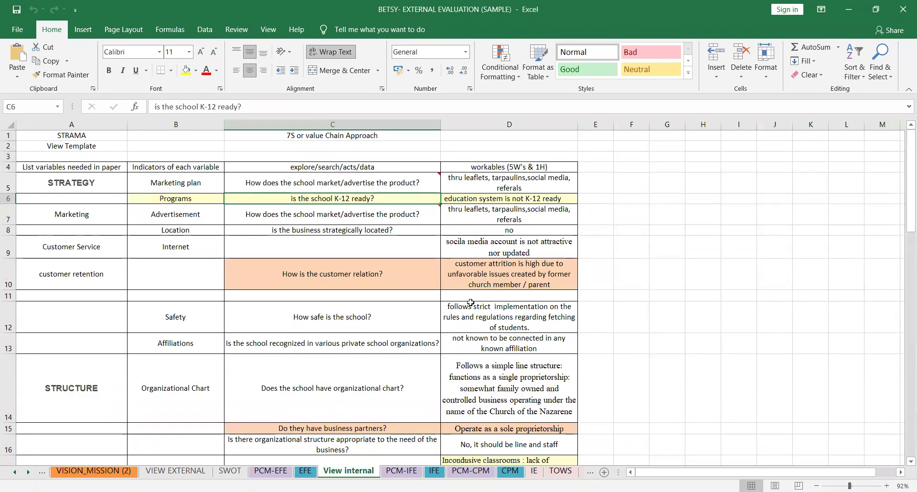
scroll(470, 302, "down", 7)
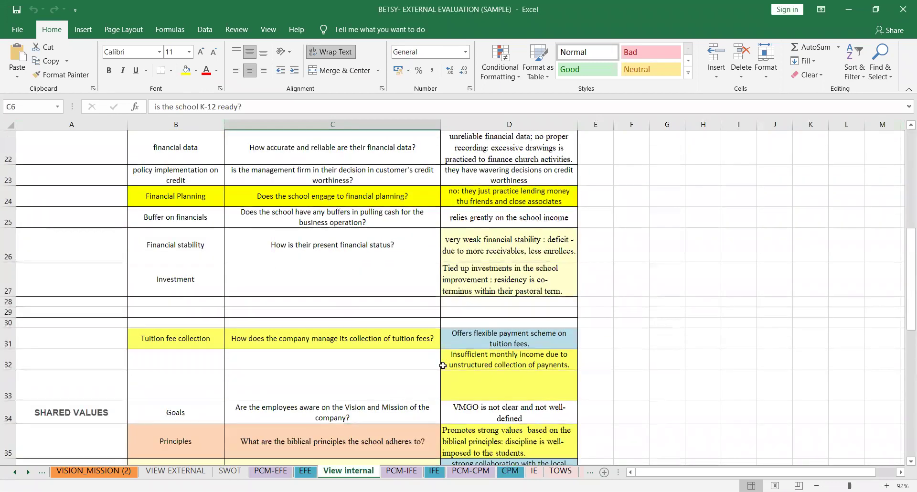
scroll(443, 365, "down", 3)
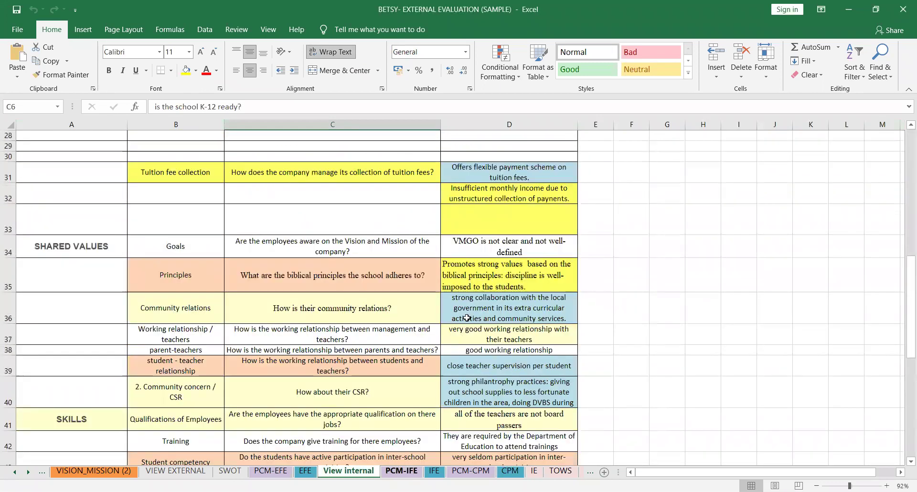
left_click(399, 471)
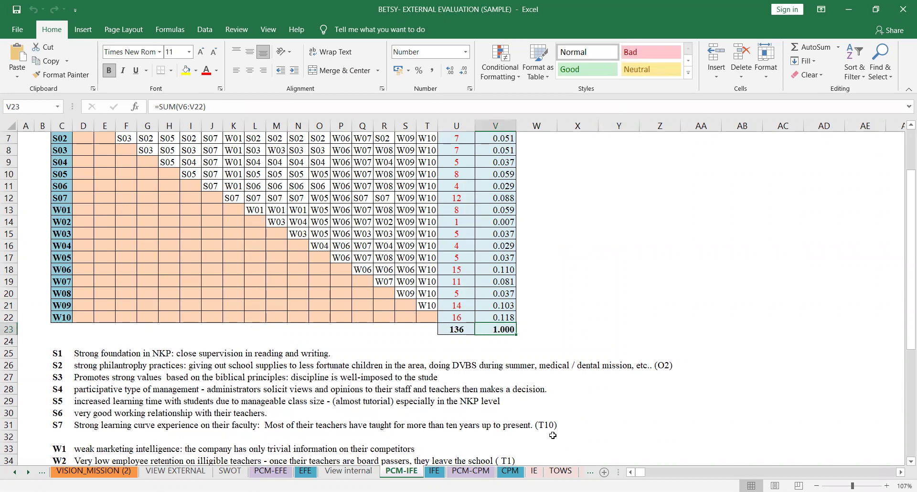
Open the PCM-CPM sheet and go through the critical success factors listed below the paired comparison matrix
left_click(463, 472)
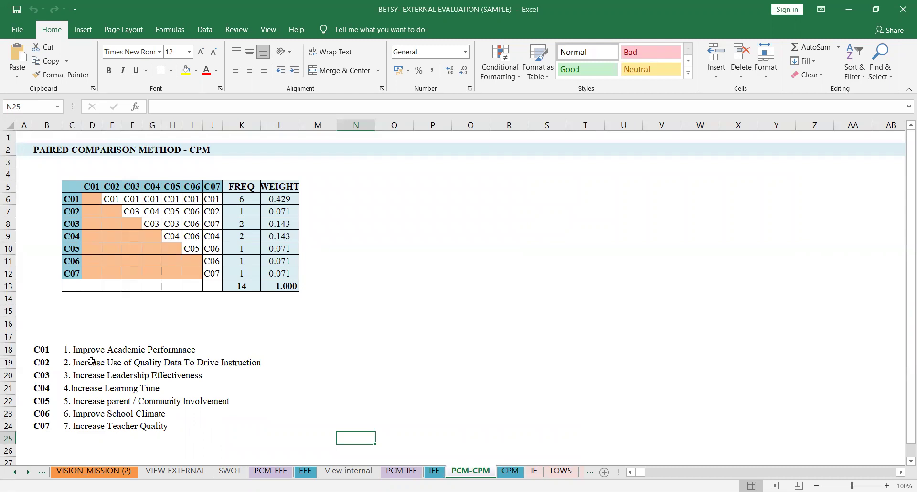
left_click(91, 352)
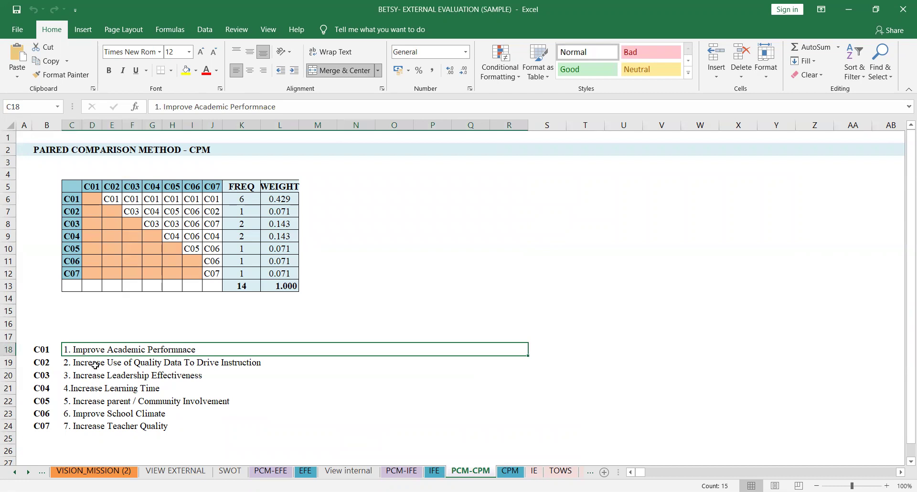
left_click(95, 365)
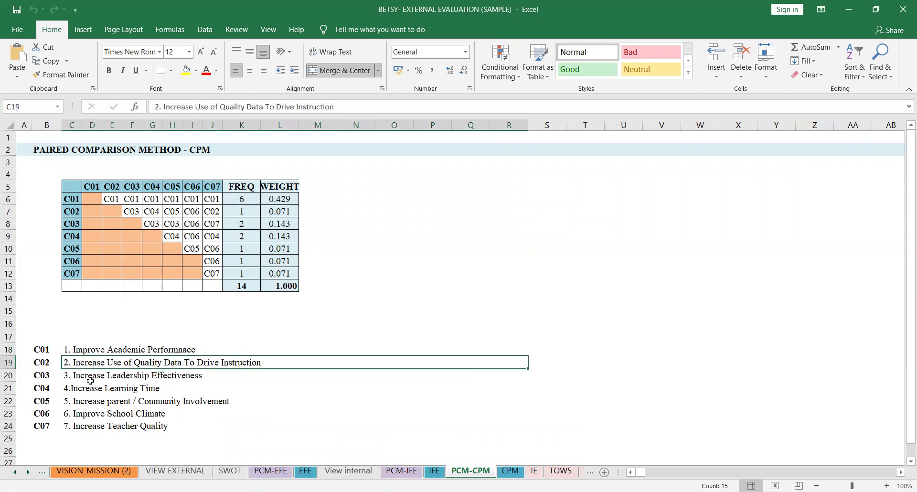
left_click(91, 378)
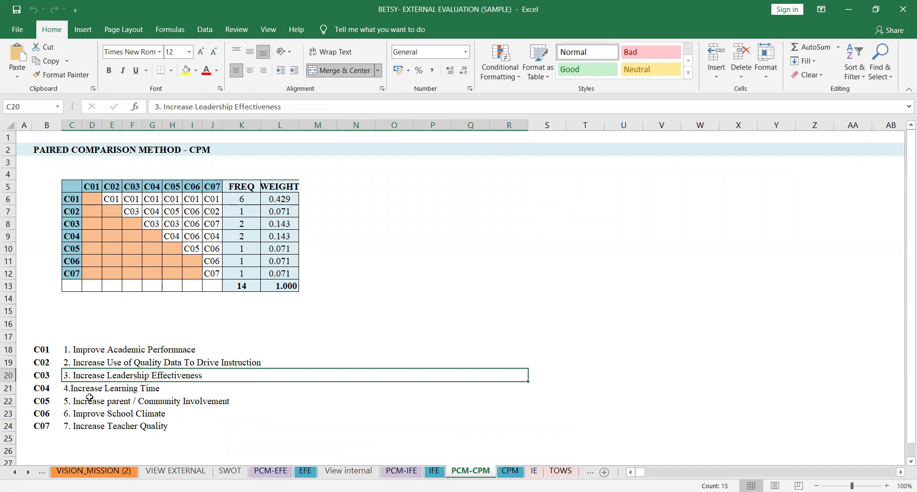
left_click(89, 398)
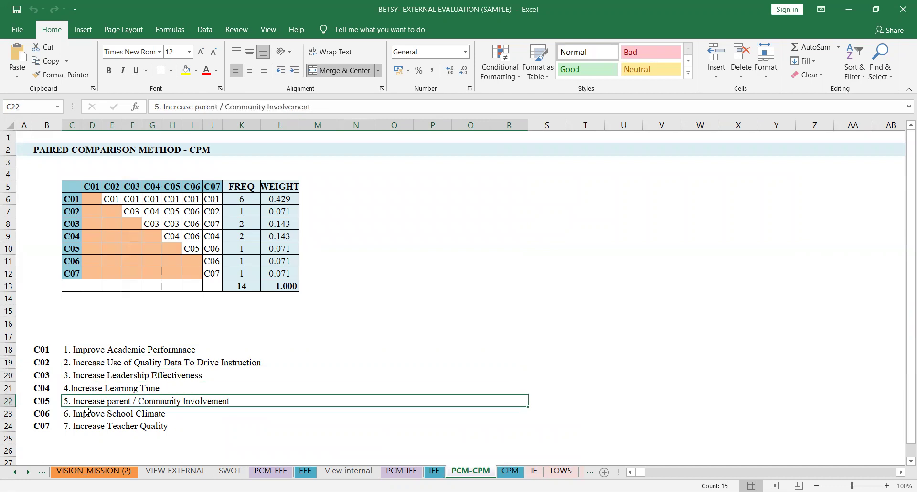
left_click(90, 425)
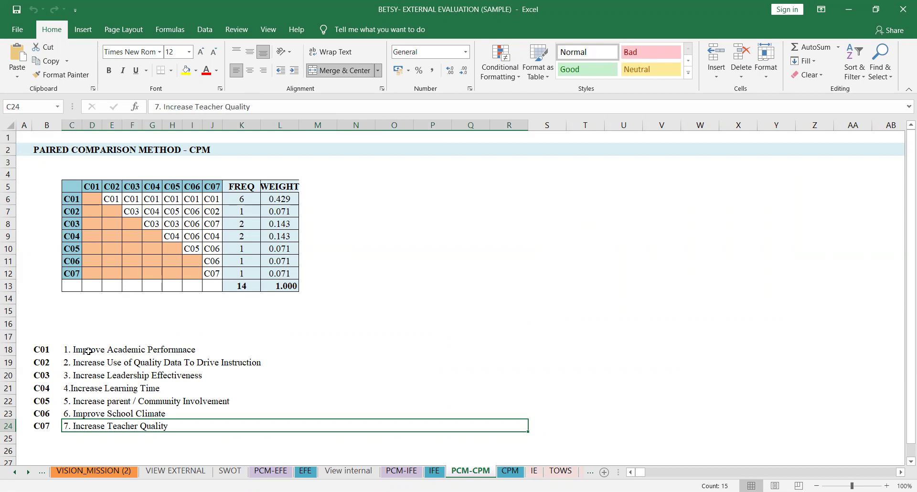
Compare the Improve Academic Performance factor in turn with factors 2, 3, 4 and 5 in the list
left_click(90, 347)
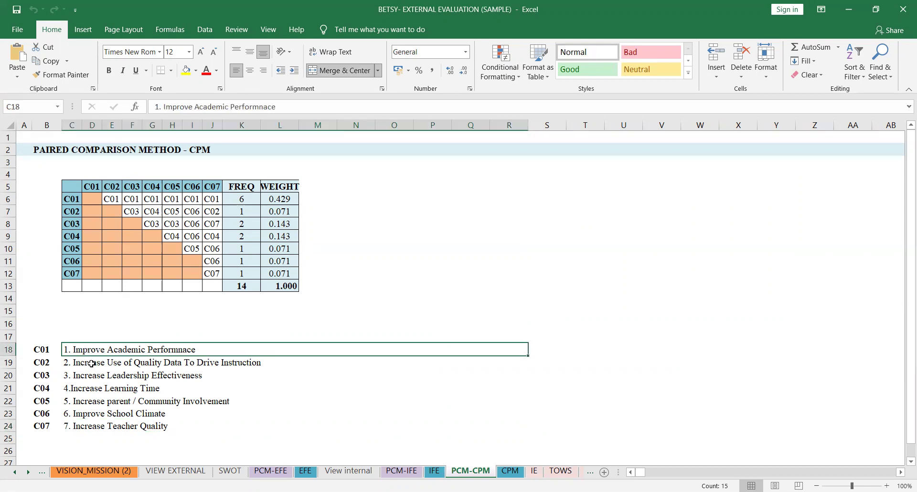
left_click(92, 359)
left_click(96, 352)
left_click(96, 375)
left_click(98, 352)
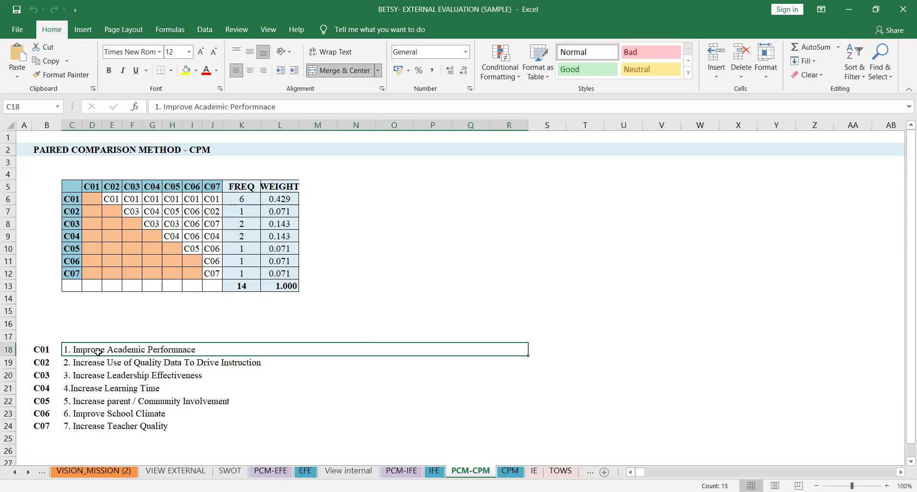
left_click(98, 391)
left_click(100, 351)
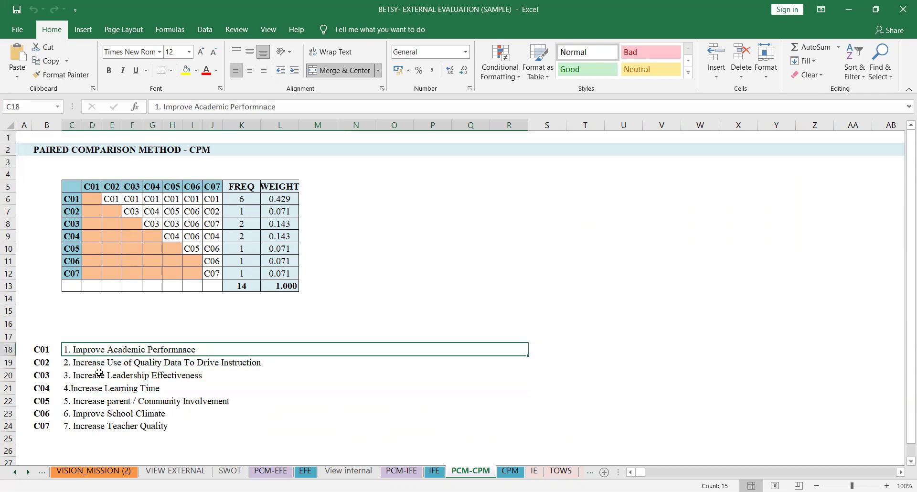
left_click(96, 400)
left_click(98, 350)
Compare the Increase Use of Quality Data To Drive Instruction factor with the factors listed below it
left_click(95, 365)
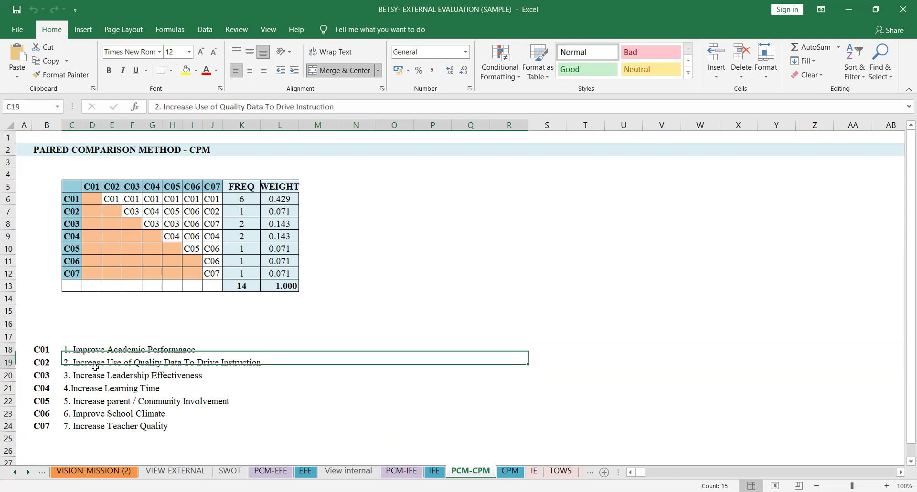
left_click(97, 378)
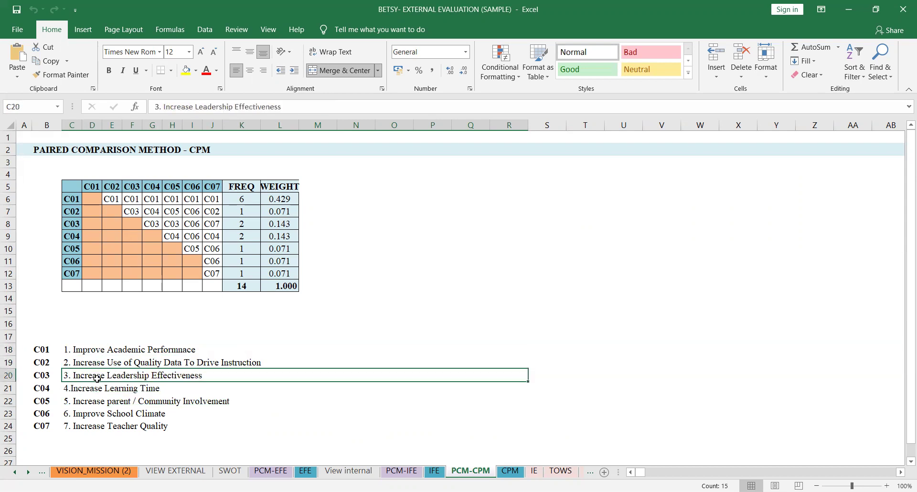
left_click(91, 400)
left_click(91, 366)
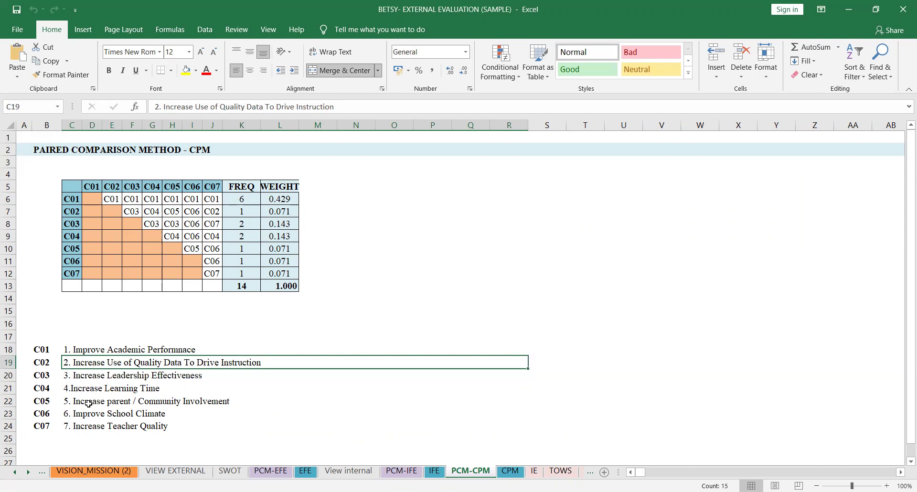
left_click(89, 402)
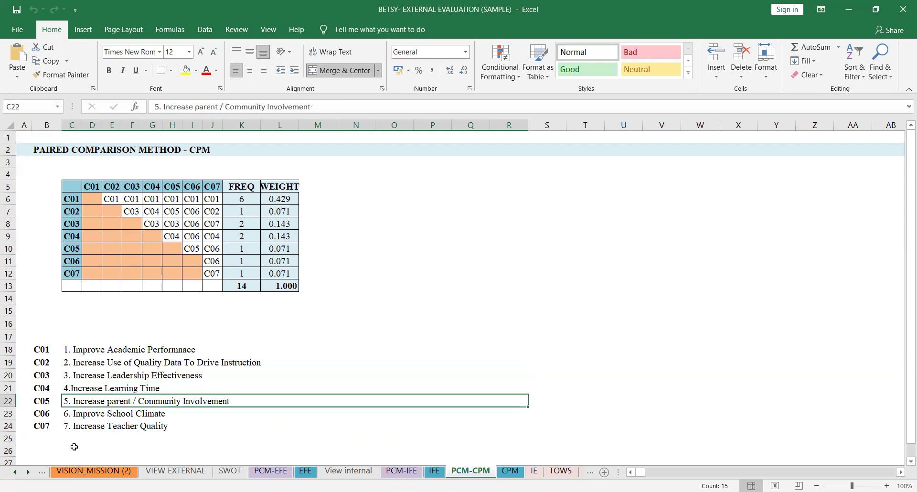
Review the C01 row of the paired comparison matrix, checking its results against the other factors
left_click(67, 198)
left_click(131, 198)
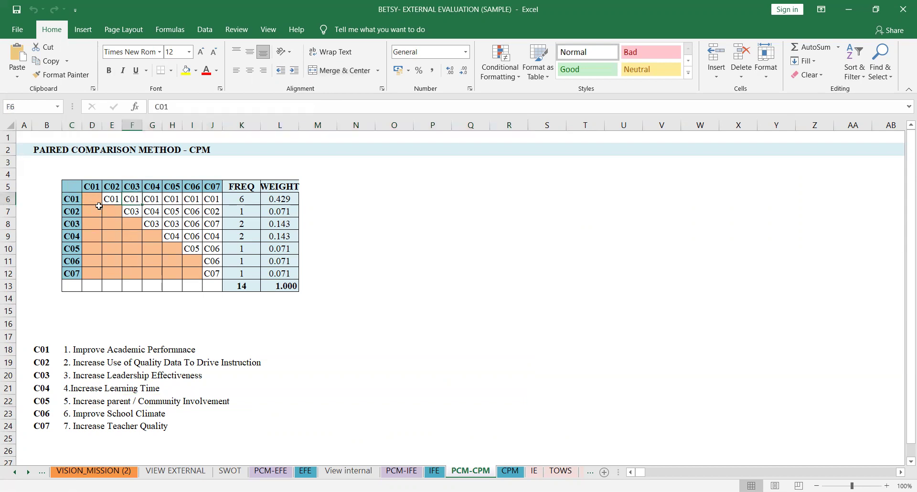
left_click(71, 202)
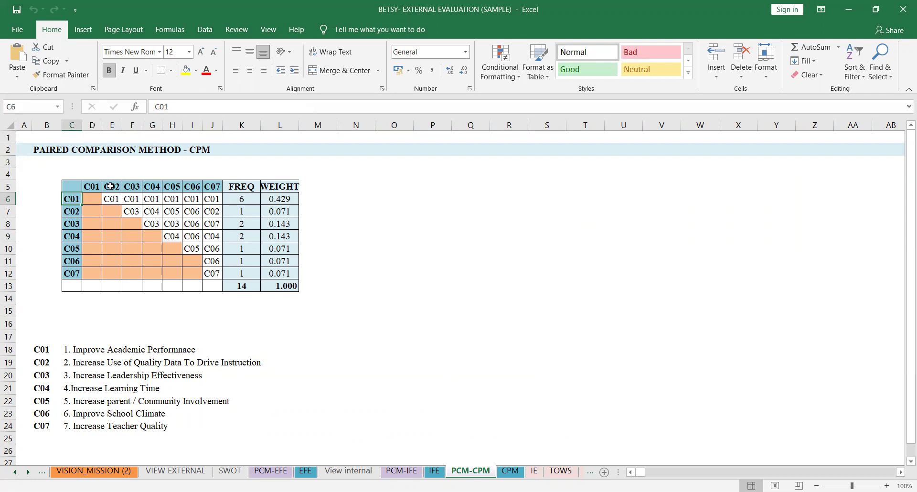
left_click(170, 201)
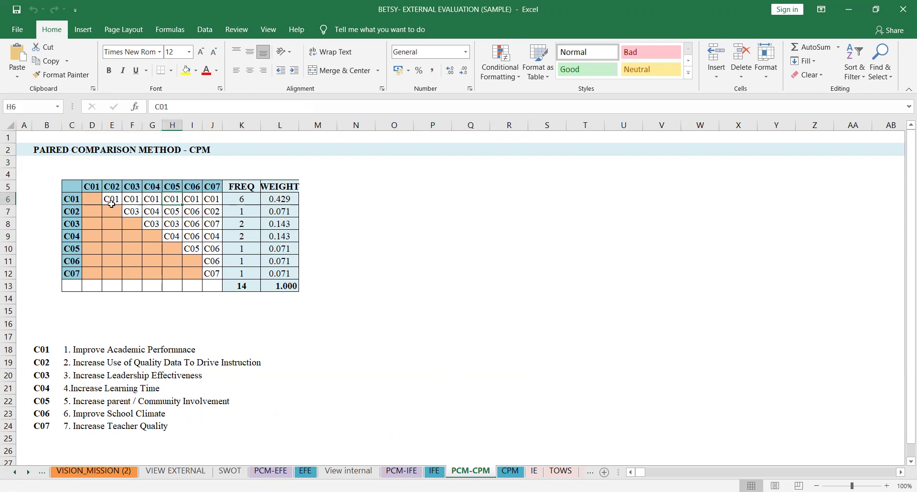
left_click(70, 200)
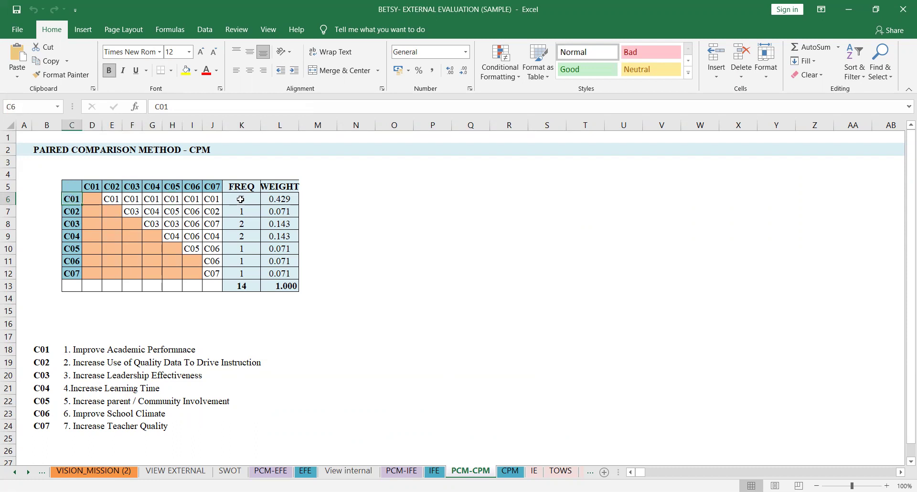
Review the C02 row of the matrix, checking which factor was chosen against C03 and C04
left_click(70, 212)
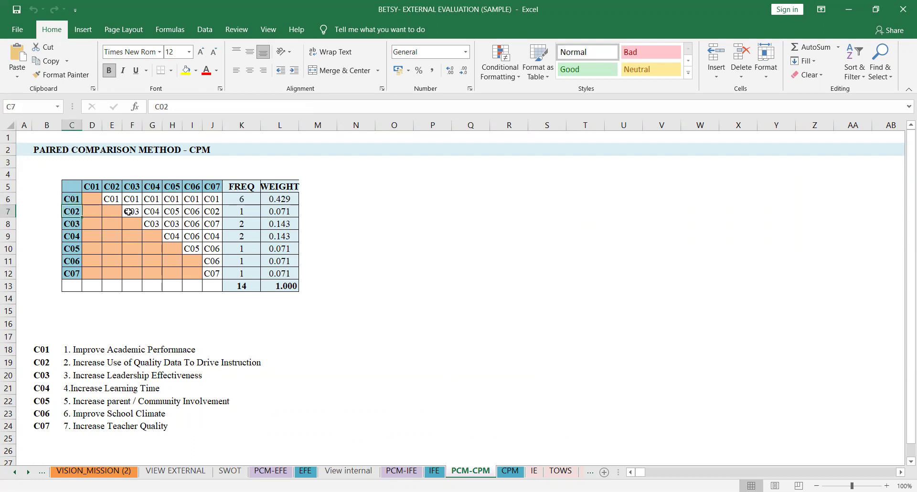
left_click(130, 211)
left_click(67, 215)
left_click(154, 213)
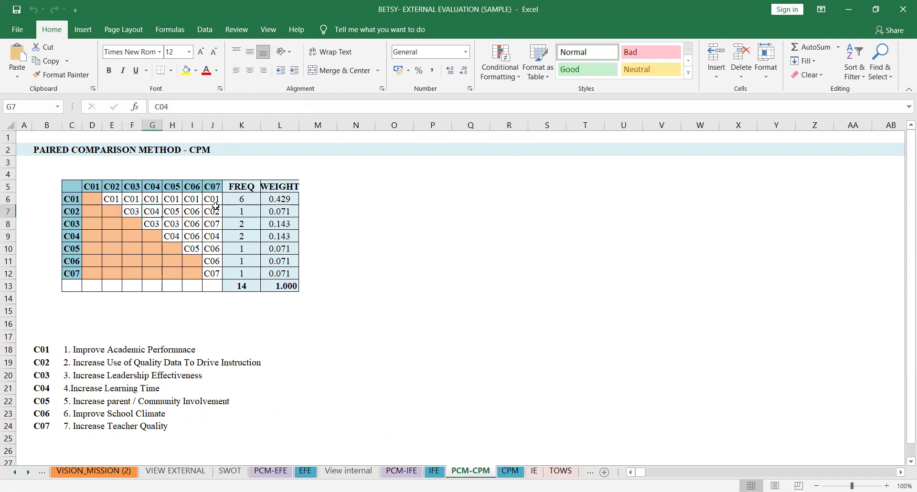
Review the C03 row of the matrix, checking its comparisons with C04, C05 and C07
left_click(67, 226)
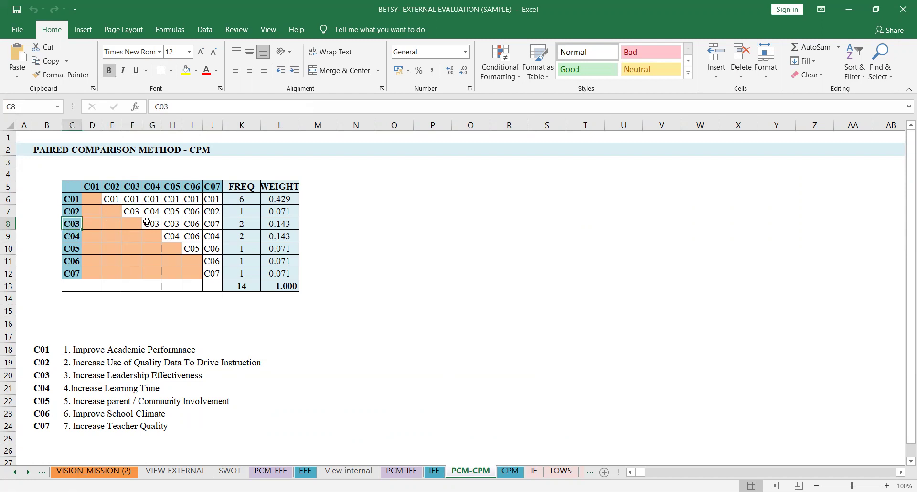
left_click(153, 222)
left_click(73, 225)
left_click(179, 223)
left_click(208, 224)
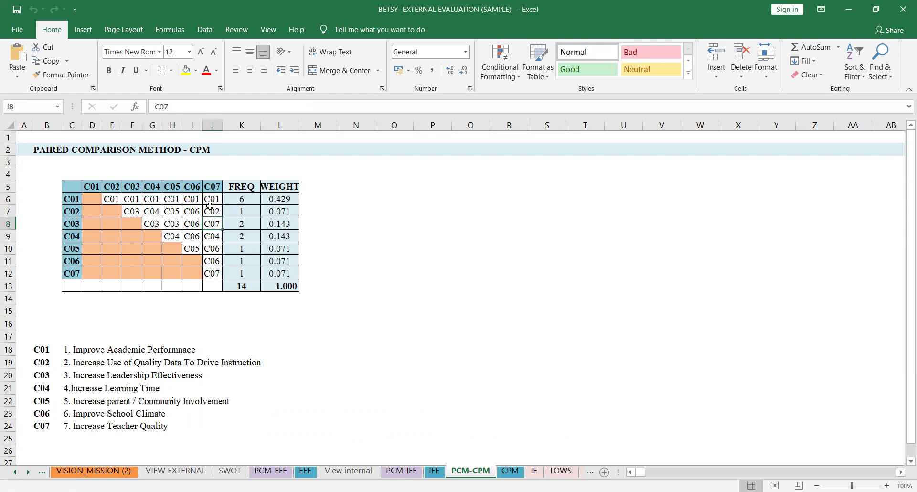
Examine the formulas behind C01's frequency and weight, along with the totals of the FREQ and WEIGHT columns
left_click(245, 205)
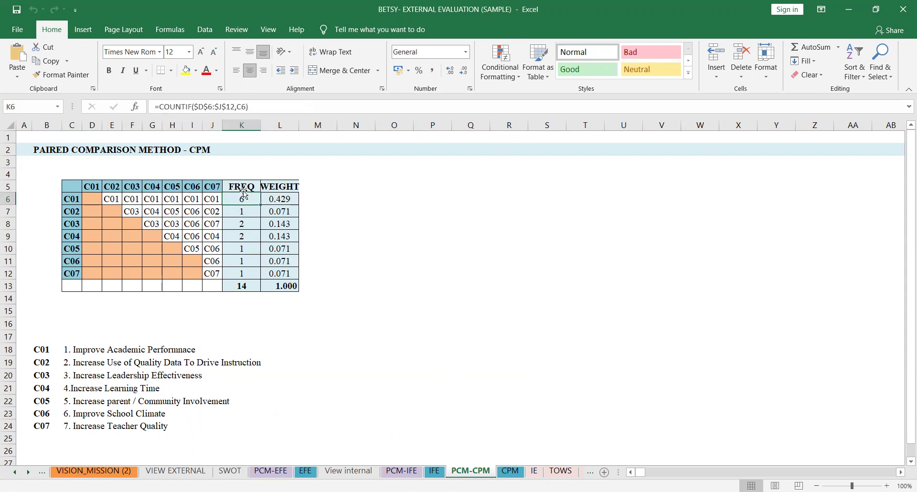
left_click(241, 285)
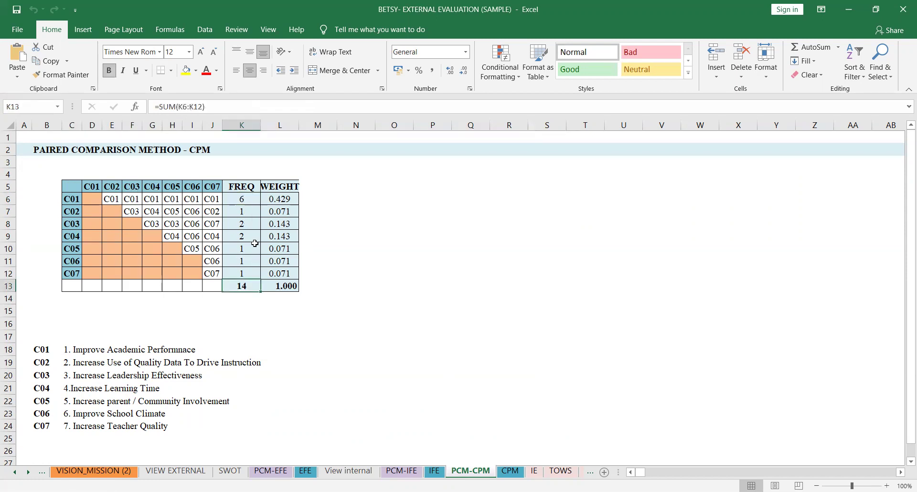
left_click(280, 201)
left_click(241, 199)
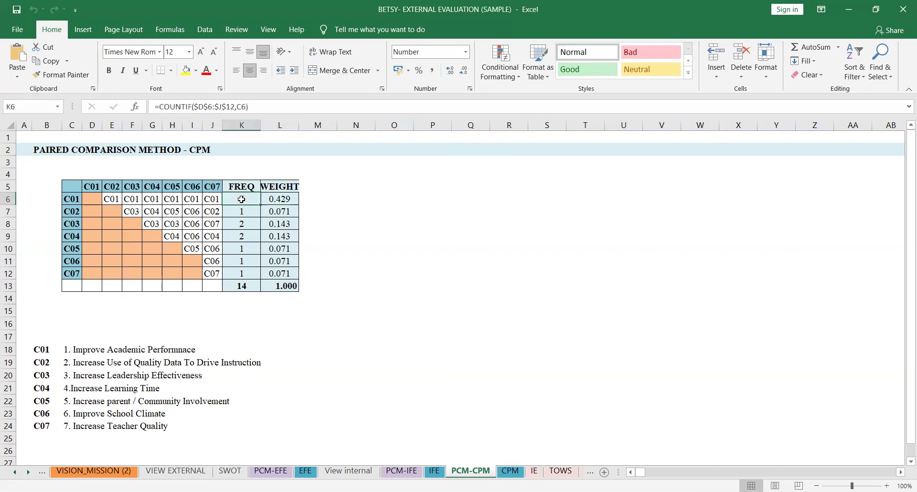
left_click(294, 198)
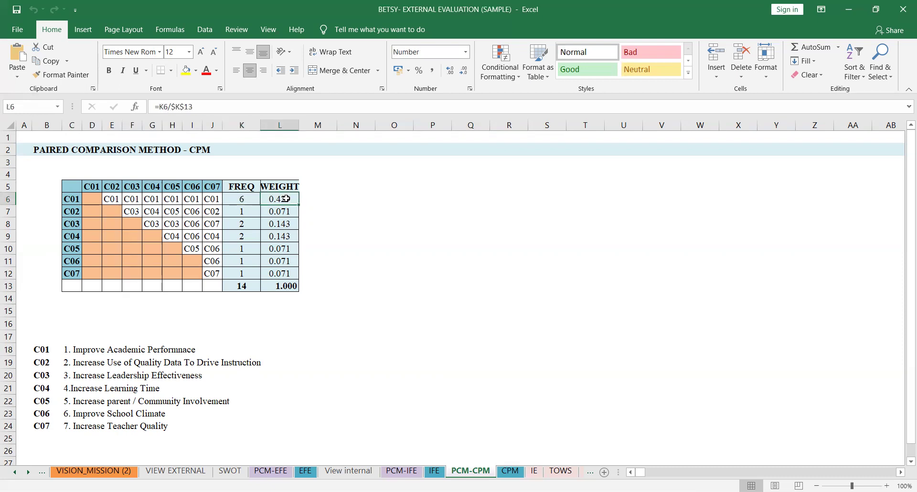
left_click(248, 207)
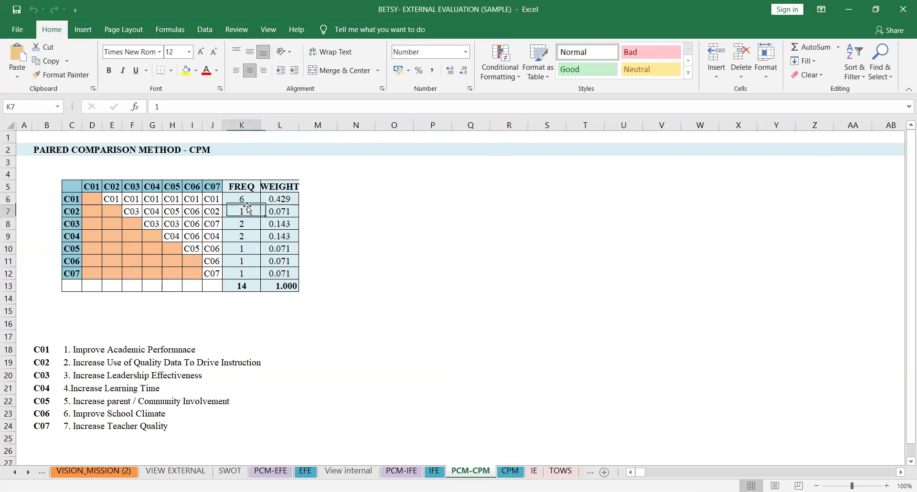
left_click(241, 200)
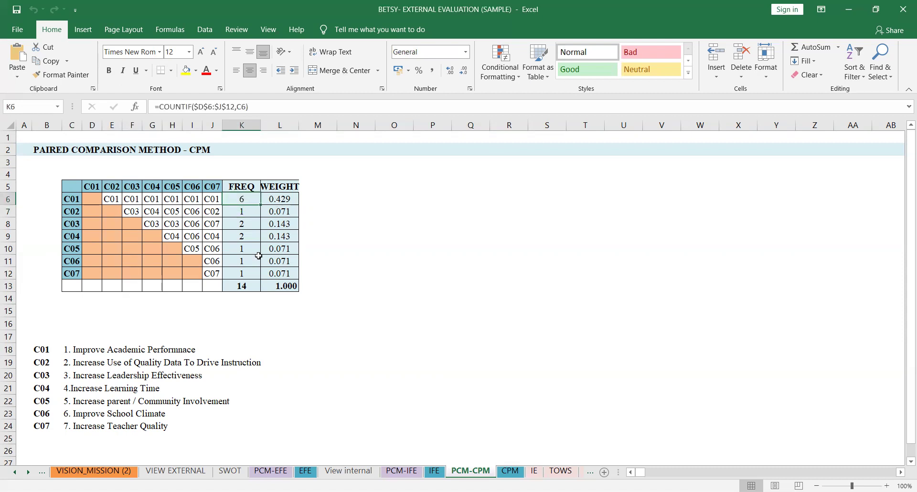
left_click(282, 201)
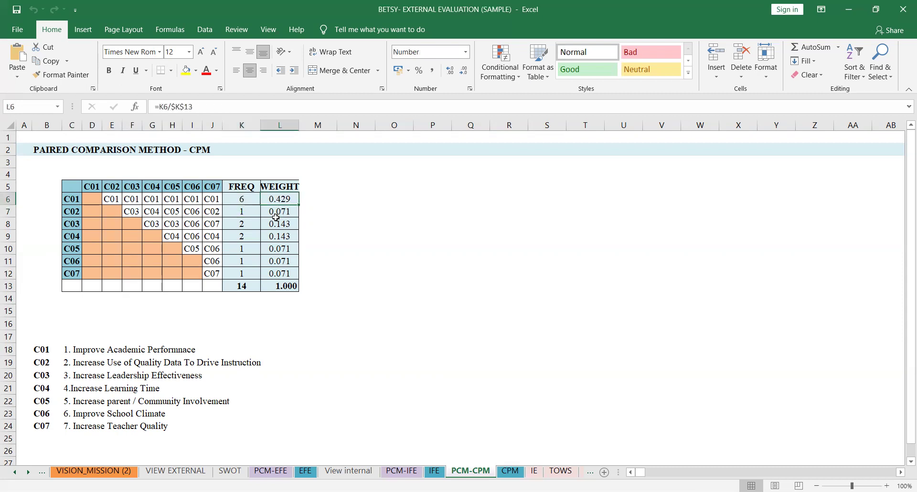
left_click(238, 202)
left_click(282, 199)
left_click(286, 286)
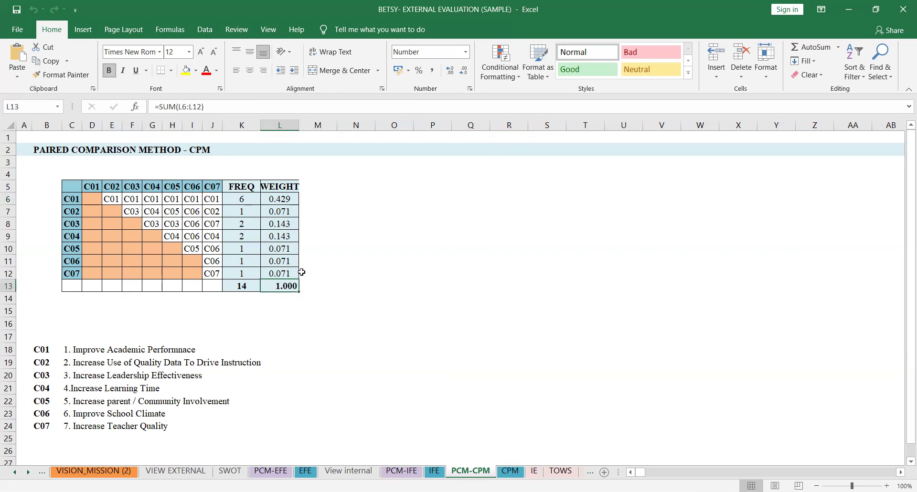
Look over the EFE sheet's threats table with its weights, ratings and weighted scores
scroll(306, 297, "down", 4)
scroll(306, 296, "up", 3)
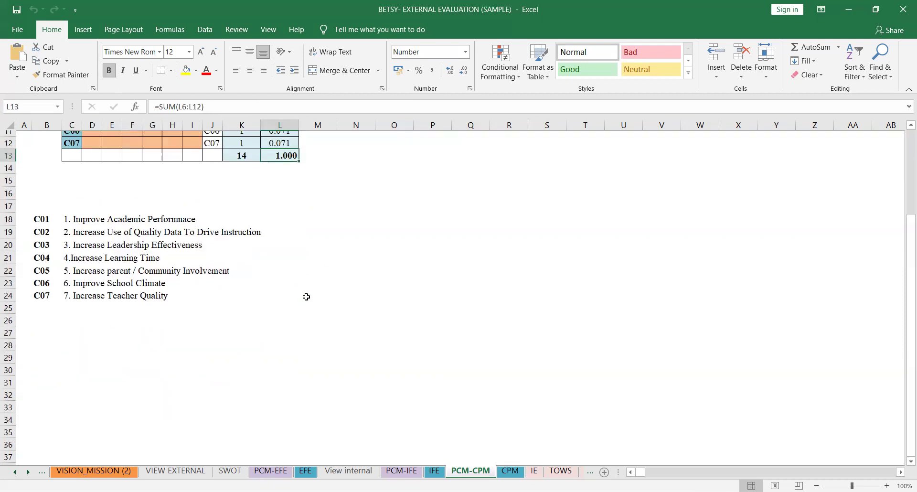
left_click(305, 472)
scroll(394, 371, "up", 5)
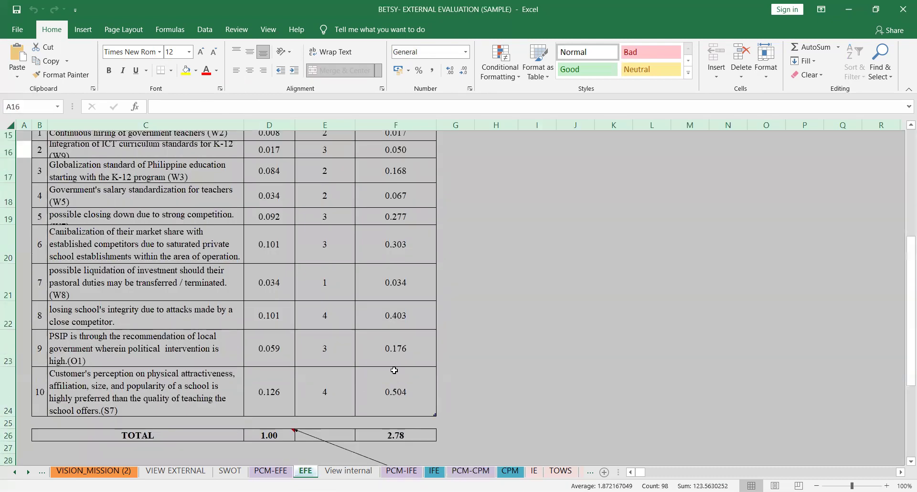
scroll(385, 376, "down", 2)
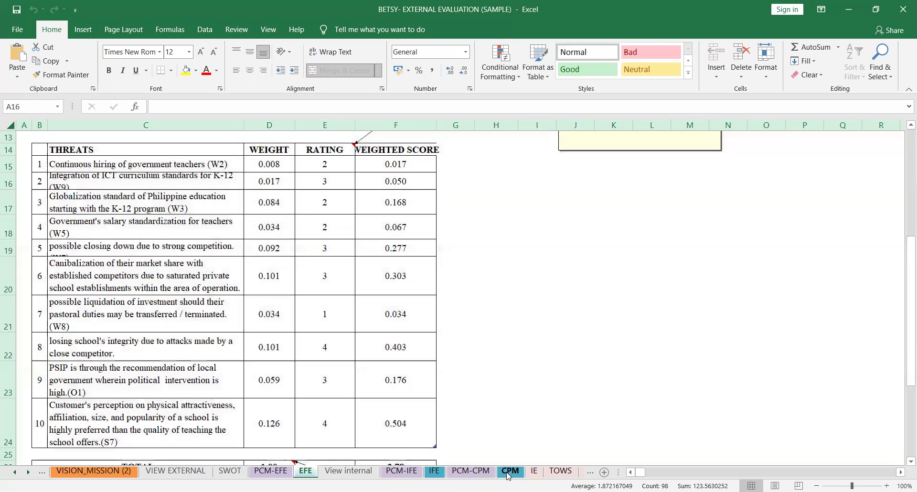
Open the CPM sheet and check its weight column against the weights on the PCM-CPM sheet
left_click(508, 472)
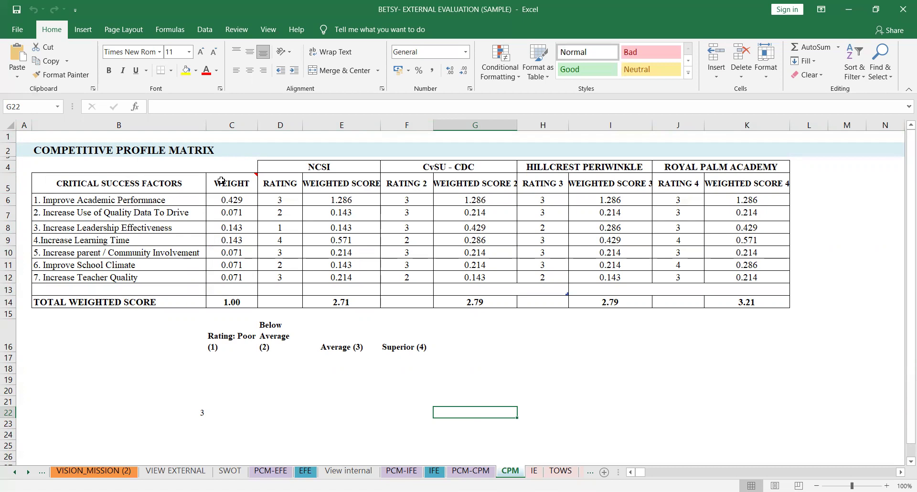
mouse_move(235, 184)
left_click(470, 471)
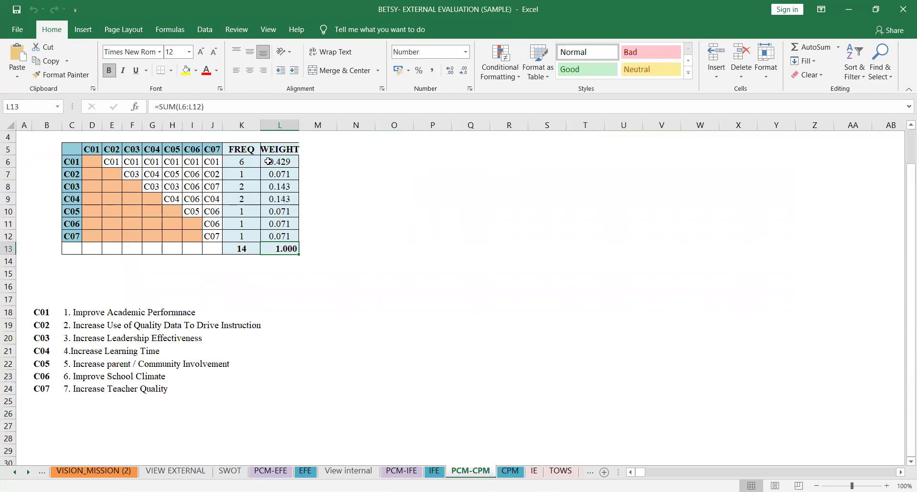
left_click(510, 471)
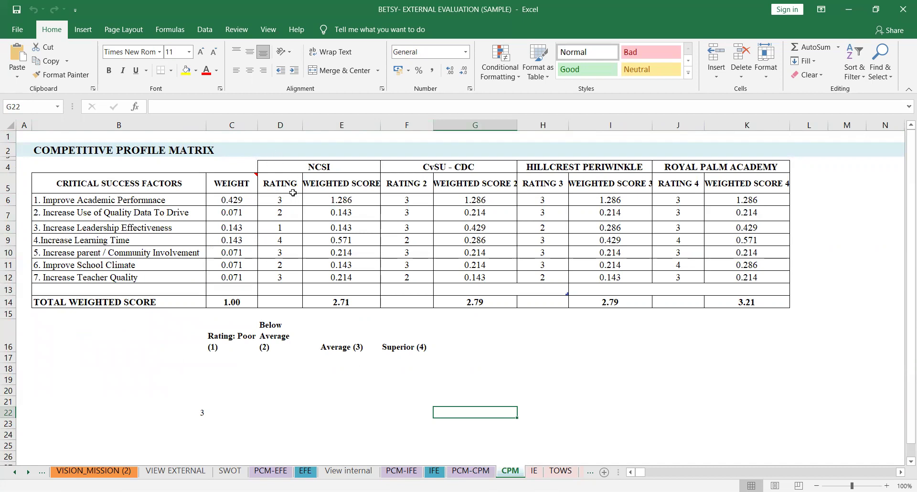
Go through the schools compared in the Competitive Profile Matrix: NCSI, CvSU - CDC, Hillcrest Periwinkle and Royal Palm Academy
left_click(324, 167)
left_click(448, 166)
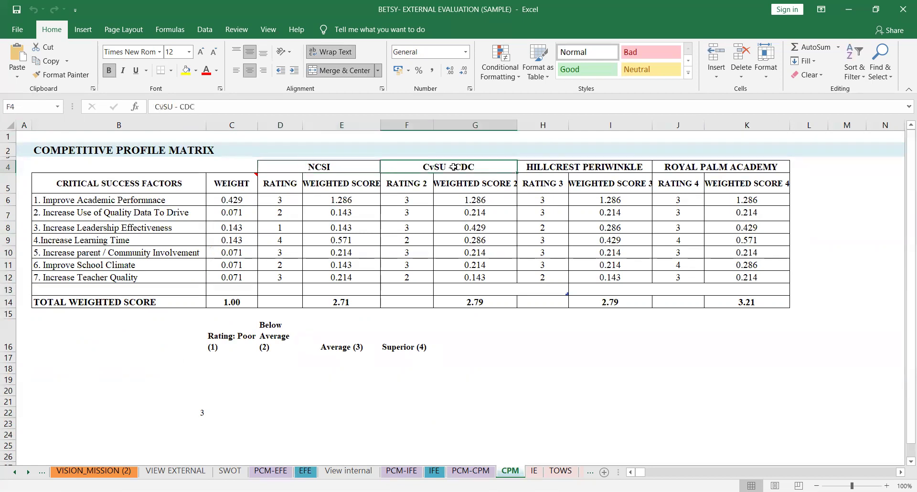
left_click(550, 167)
left_click(703, 164)
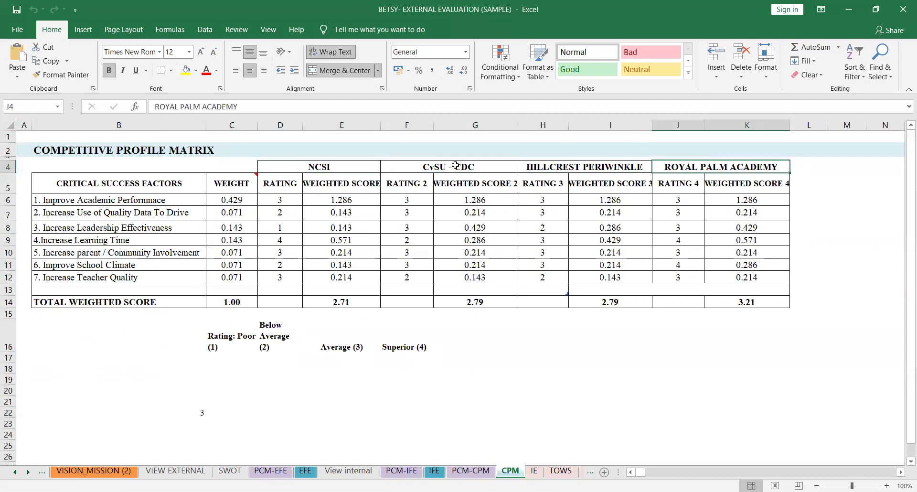
left_click(501, 167)
left_click(544, 167)
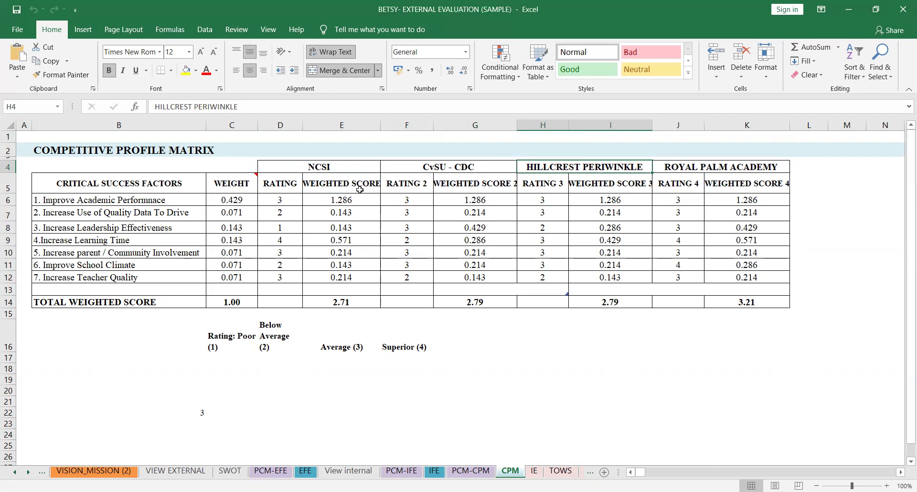
left_click(305, 168)
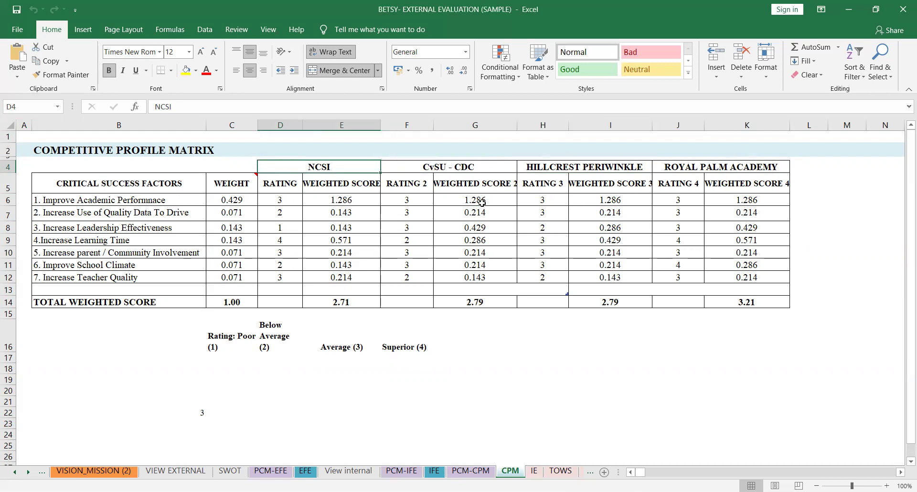
Compare the four schools' ratings for the Improve Academic Performance factor
left_click(290, 198)
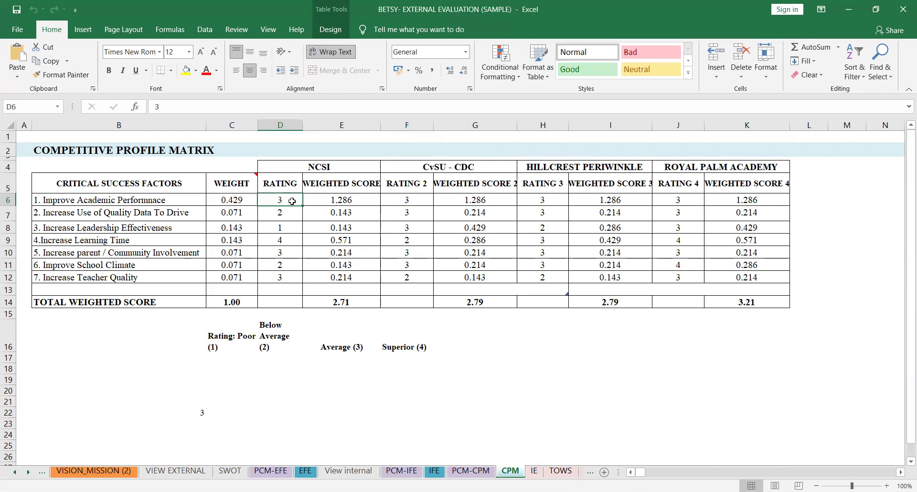
left_click(413, 199)
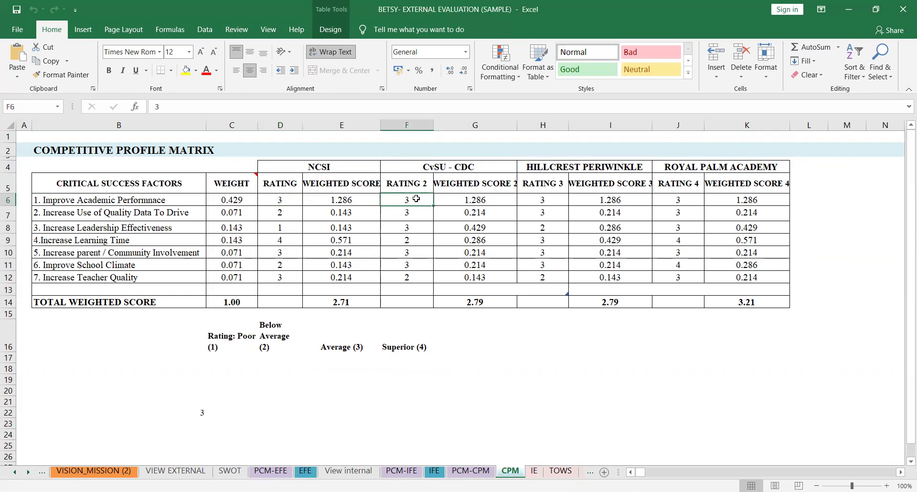
left_click(559, 200)
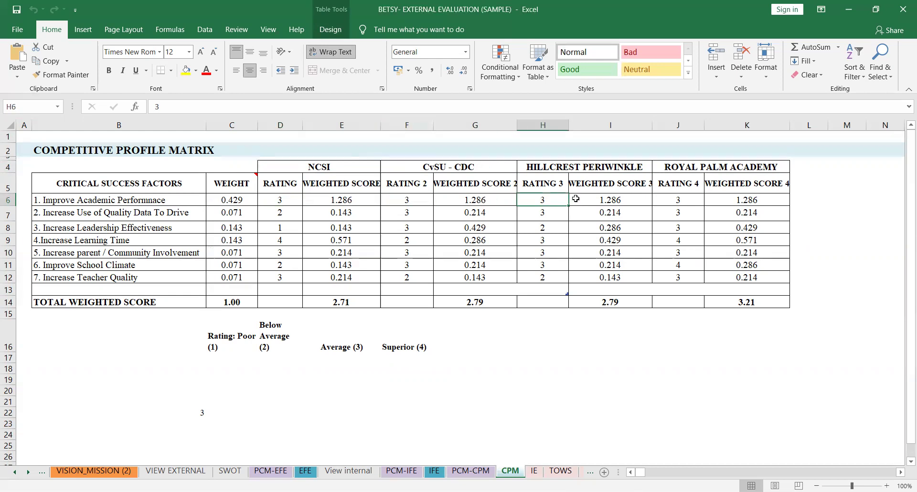
left_click(688, 201)
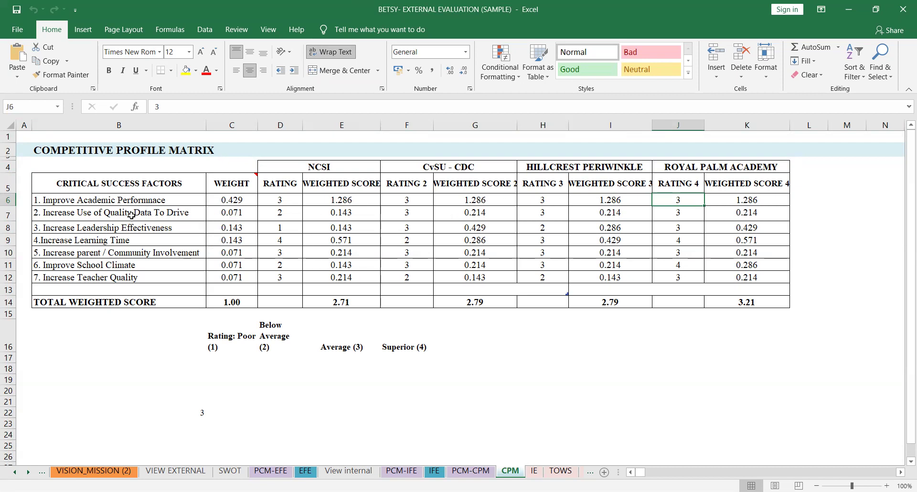
Compare the four schools' ratings for the Increase Use of Quality Data To Drive factor, including NCSI's weighted score
left_click(284, 214)
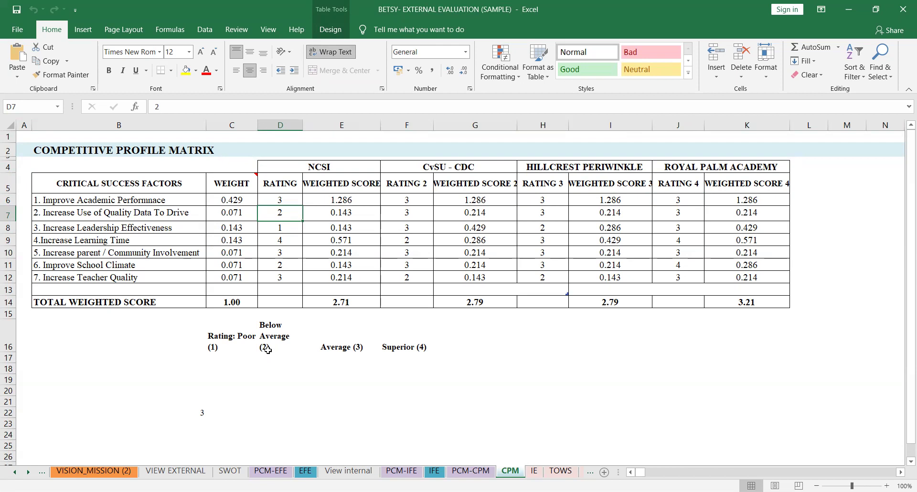
left_click(351, 217)
left_click(415, 211)
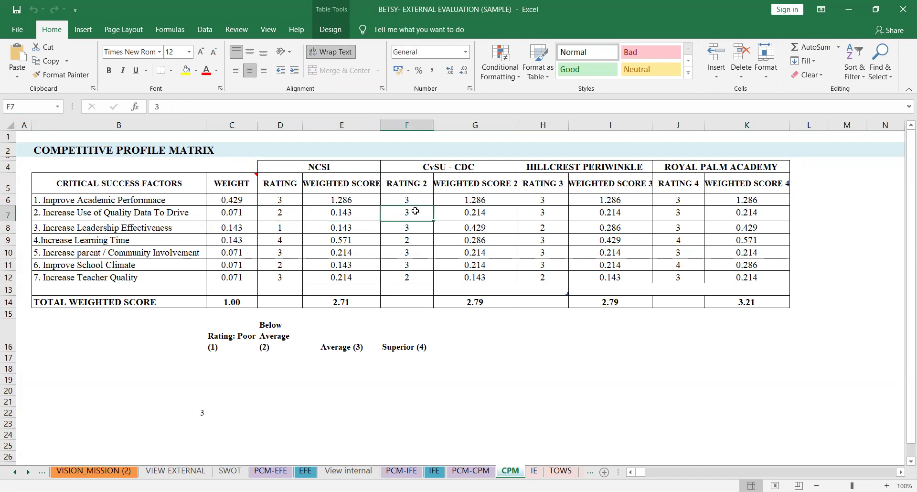
left_click(549, 216)
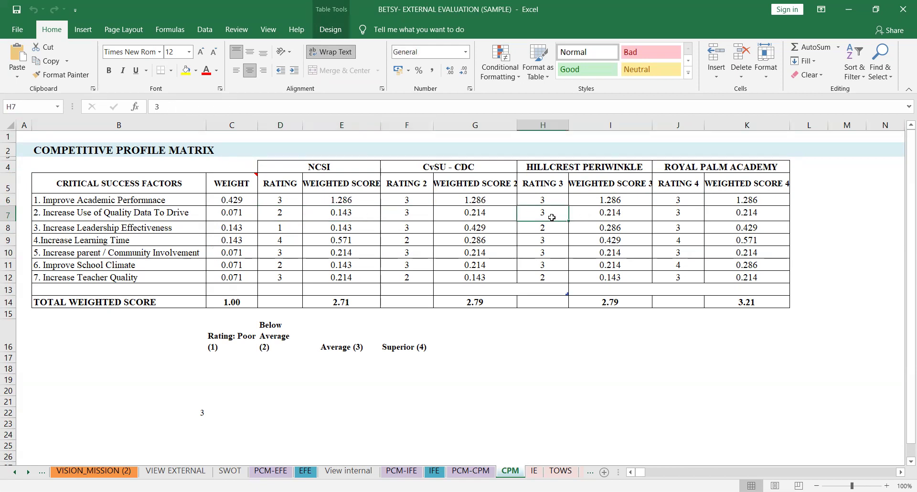
left_click(686, 211)
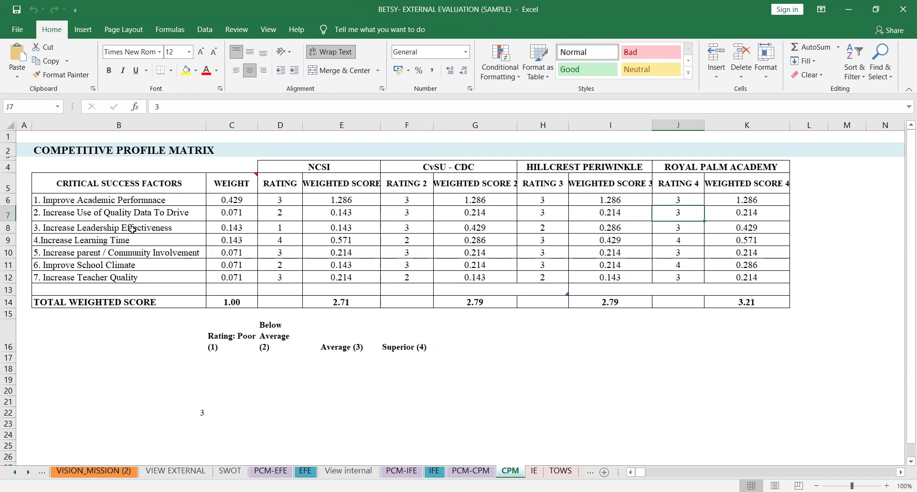
Compare the four schools' ratings for the Increase Leadership Effectiveness factor, including Royal Palm Academy's weighted score
left_click(285, 232)
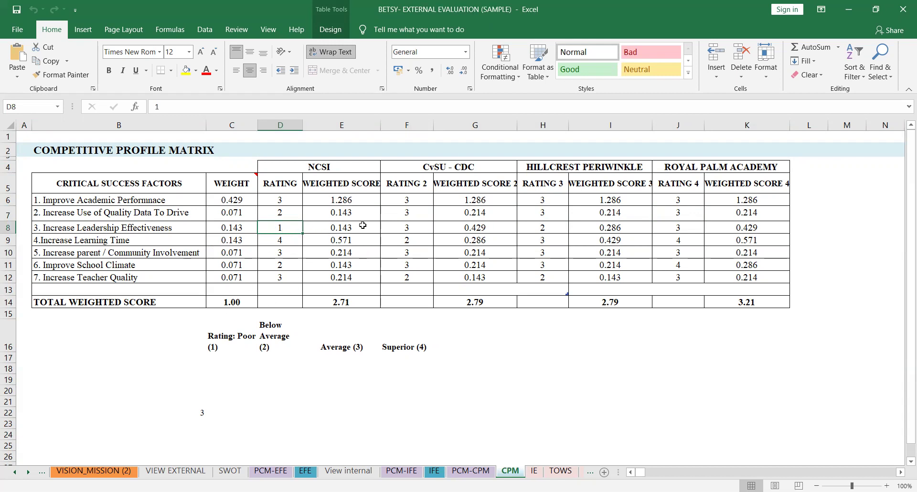
left_click(404, 228)
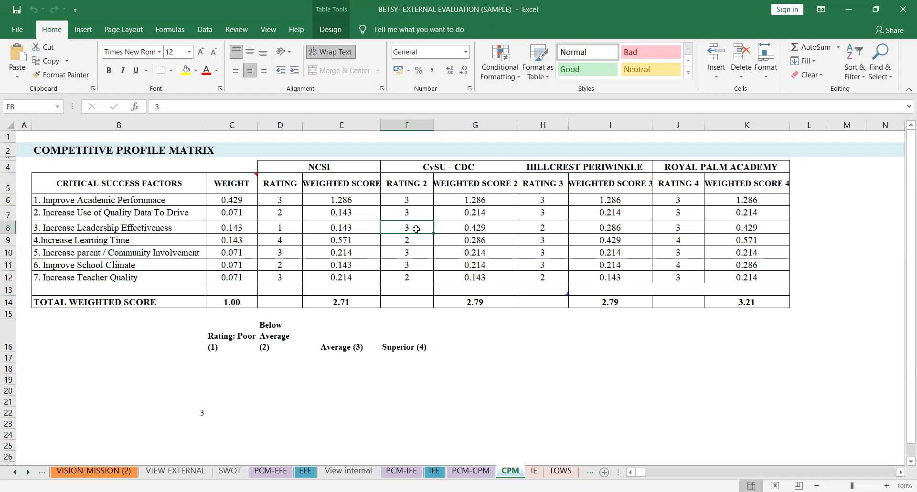
left_click(553, 224)
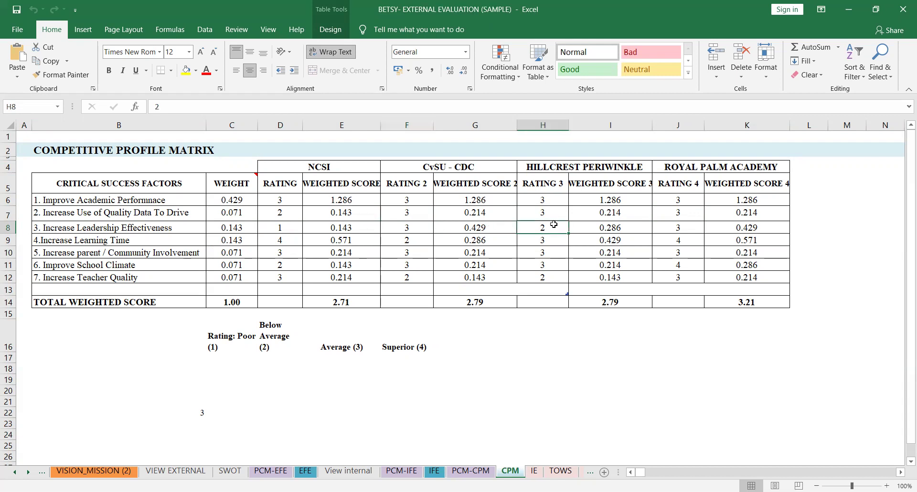
left_click(680, 226)
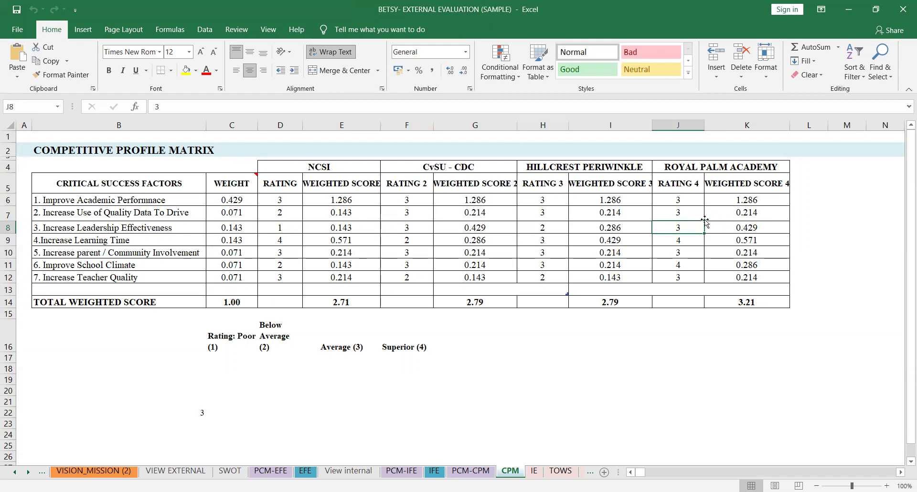
left_click(749, 226)
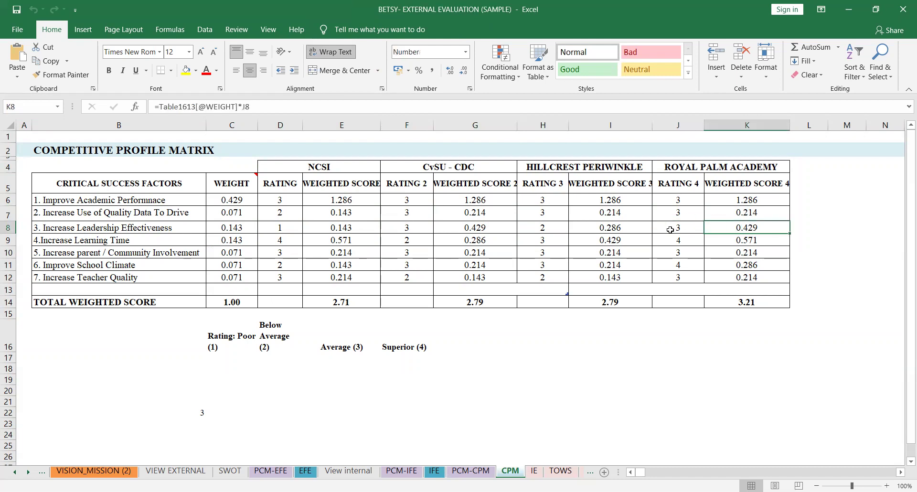
left_click(670, 229)
left_click(541, 231)
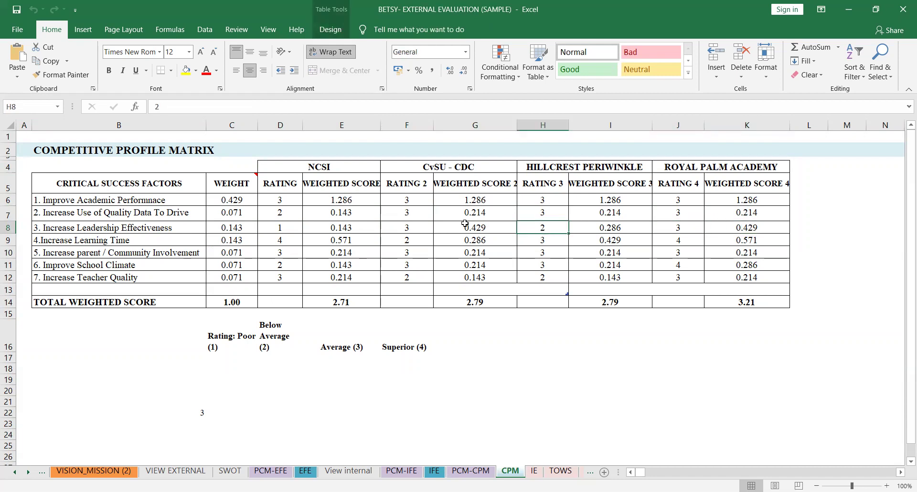
Compare the schools' ratings for the Increase Learning Time factor, focusing on NCSI against Royal Palm Academy
left_click(92, 242)
left_click(288, 238)
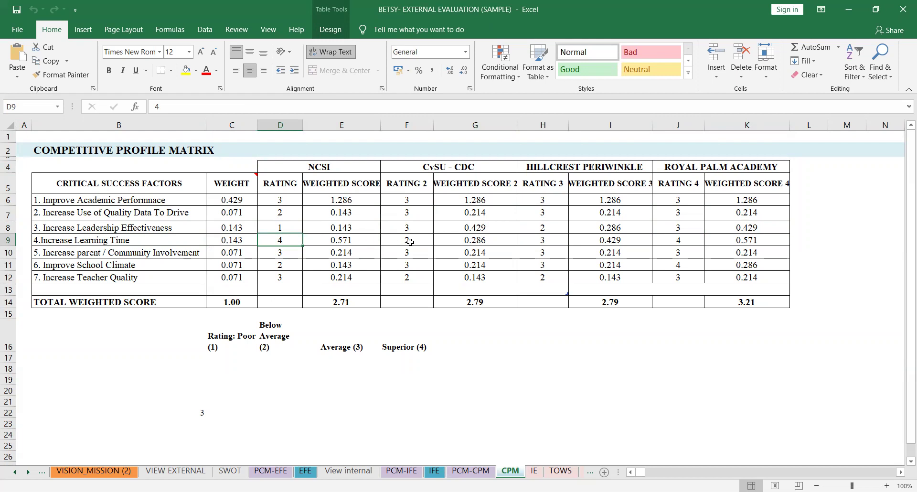
left_click(539, 243)
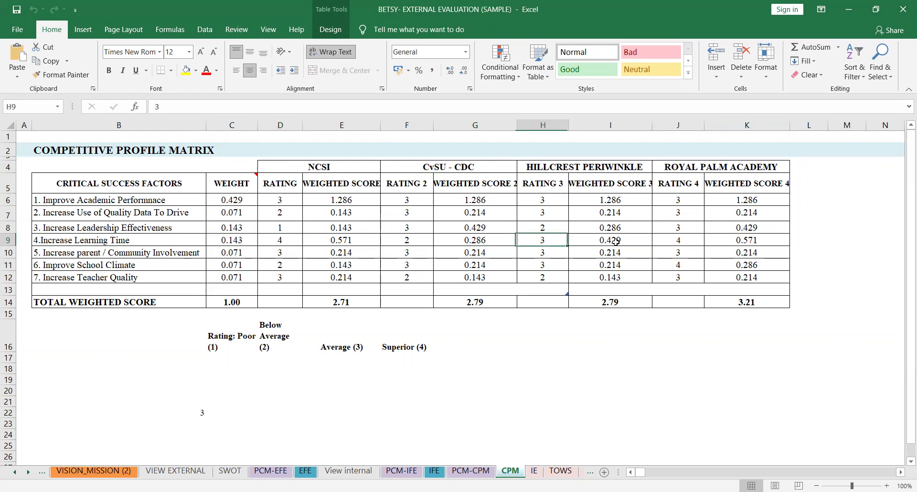
left_click(675, 240)
left_click(284, 243)
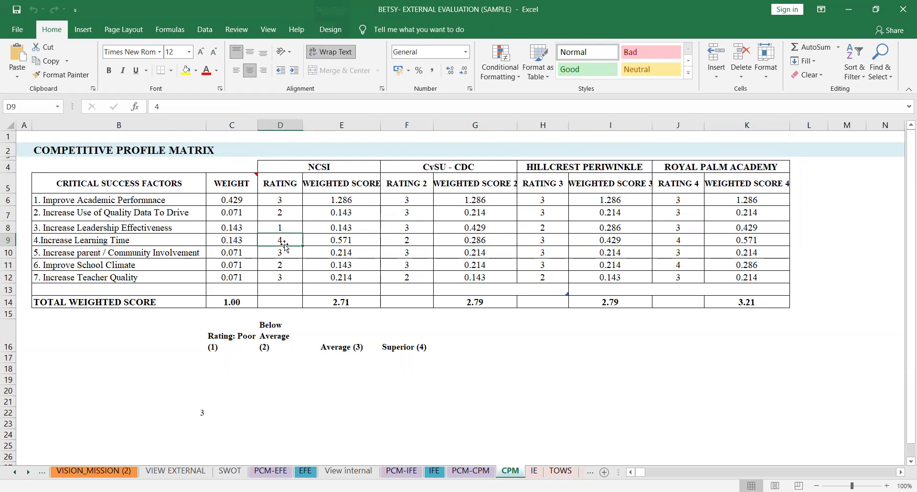
left_click(686, 236)
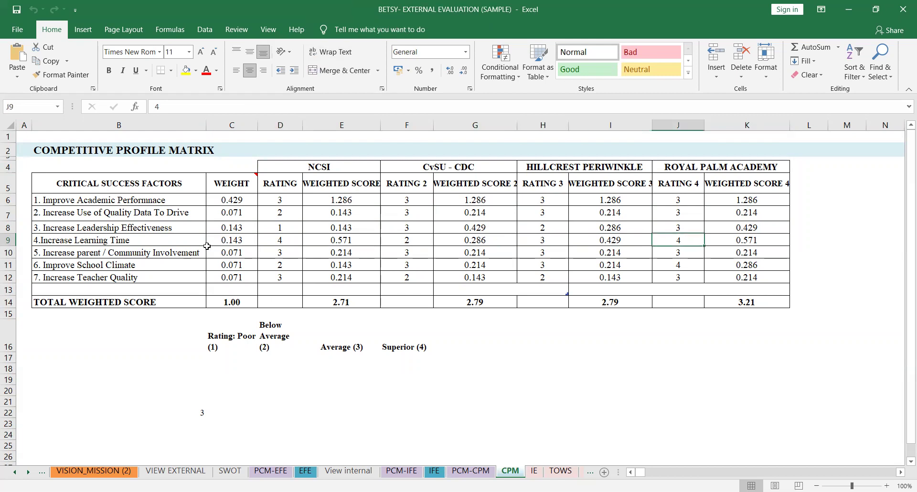
left_click(276, 240)
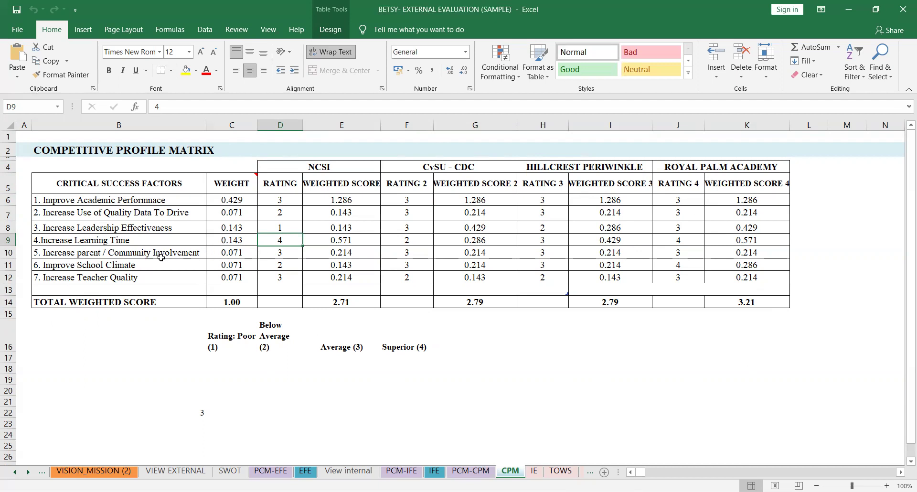
Compare the ratings of NCSI, CvSU - CDC, Hillcrest Periwinkle and Royal Palm Academy for the Improve School Climate factor
left_click(280, 261)
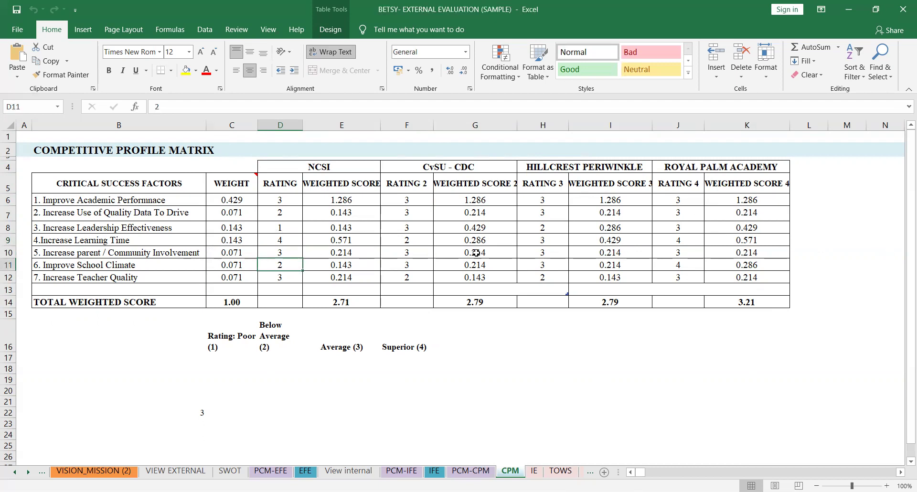
left_click(148, 264)
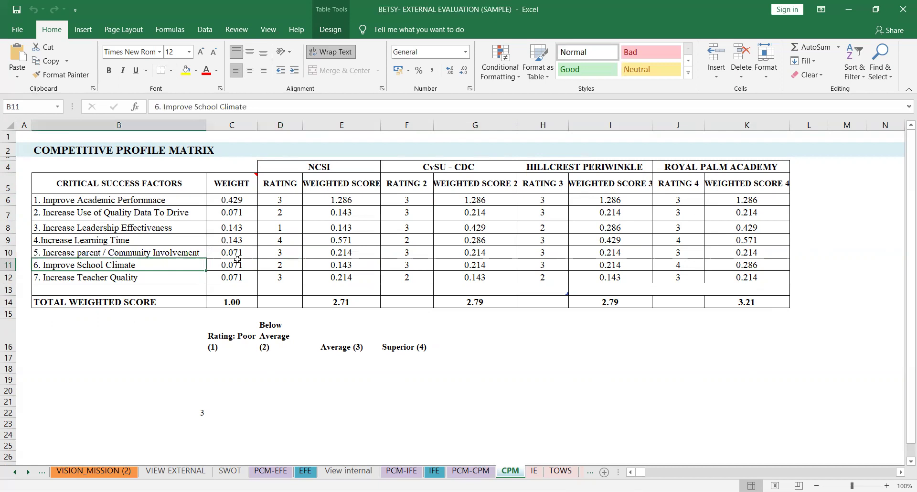
left_click(300, 264)
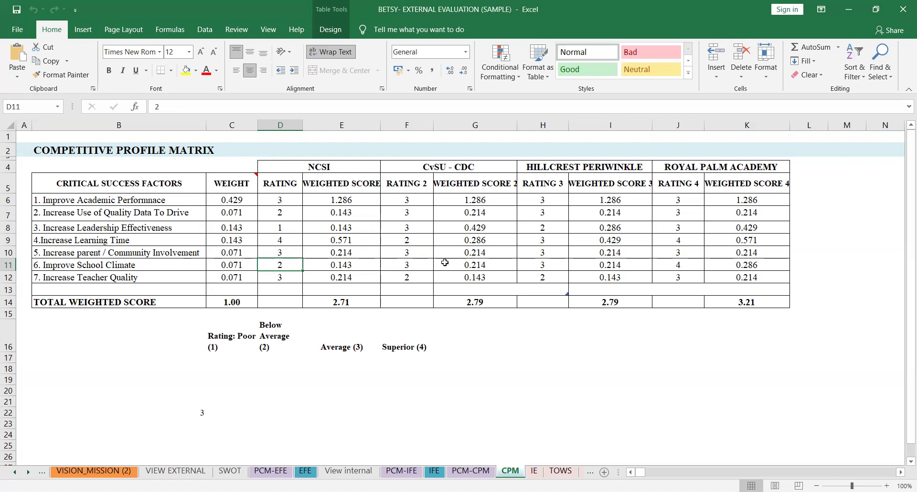
left_click(425, 262)
left_click(557, 265)
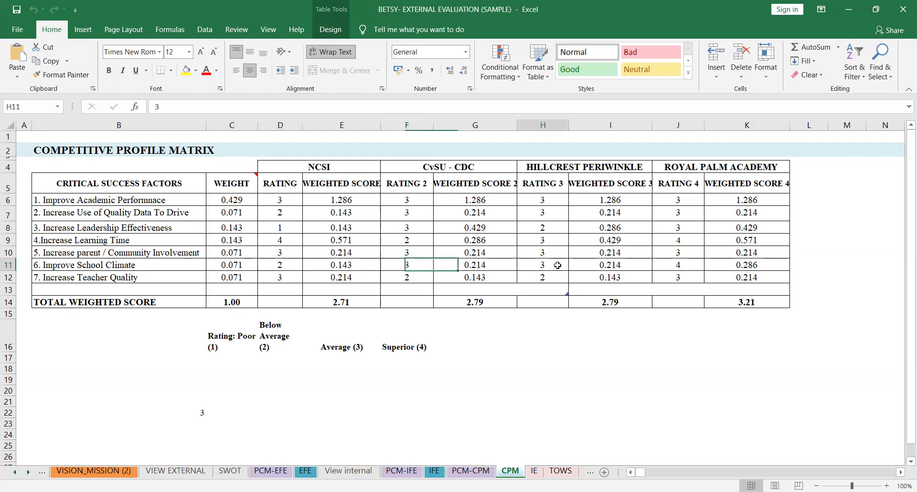
left_click(694, 267)
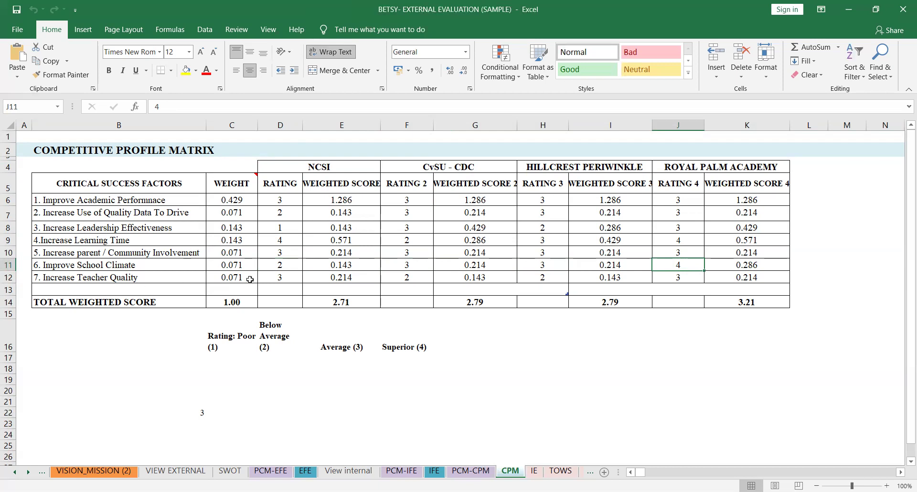
Compare NCSI's and Royal Palm Academy's ratings for the Increase Teacher Quality factor
left_click(273, 279)
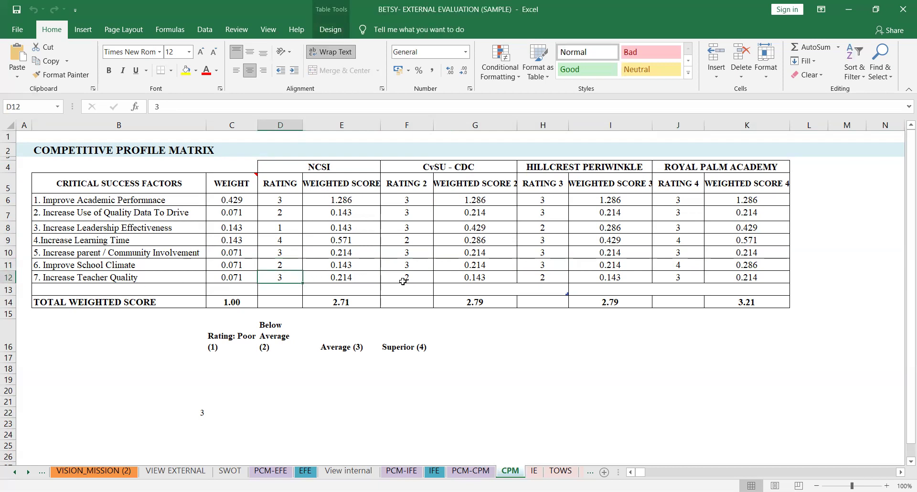
left_click(680, 279)
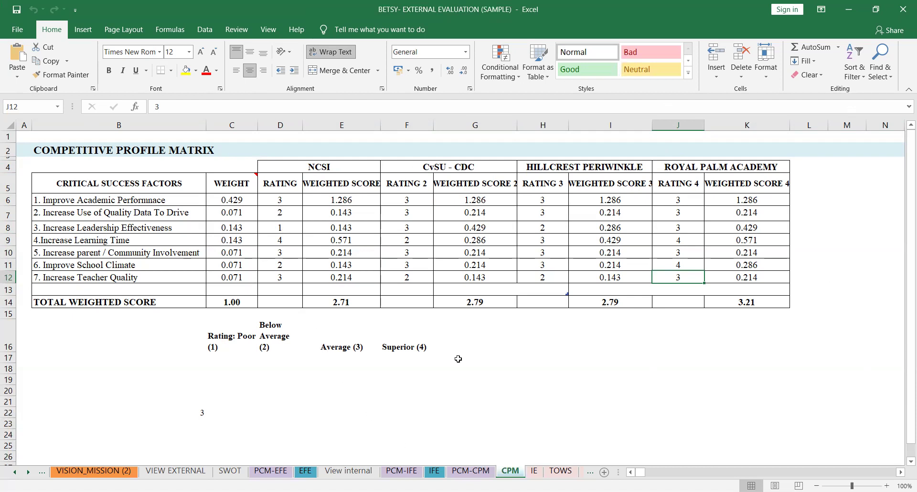
scroll(565, 384, "down", 1)
scroll(569, 349, "up", 1)
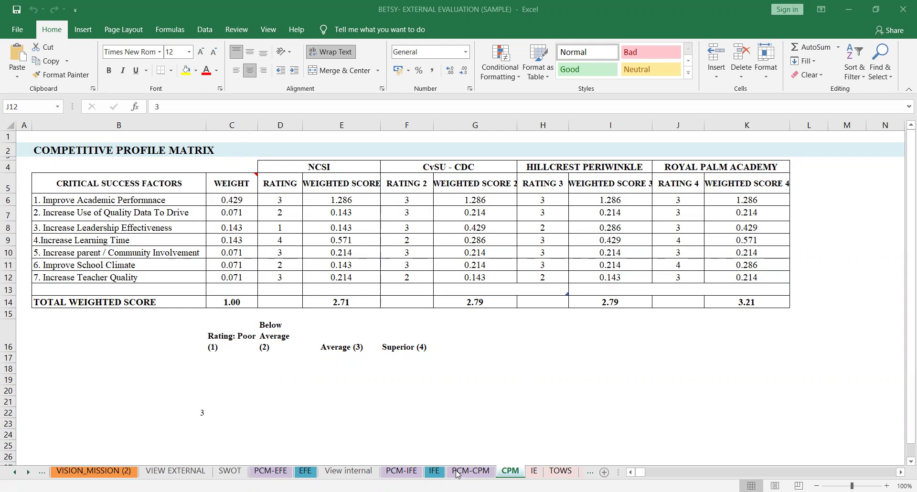
key("alt+Tab")
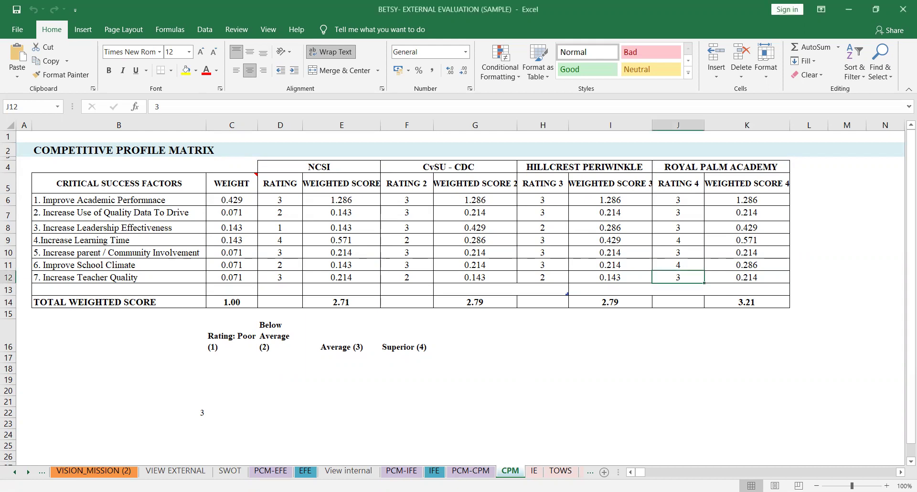